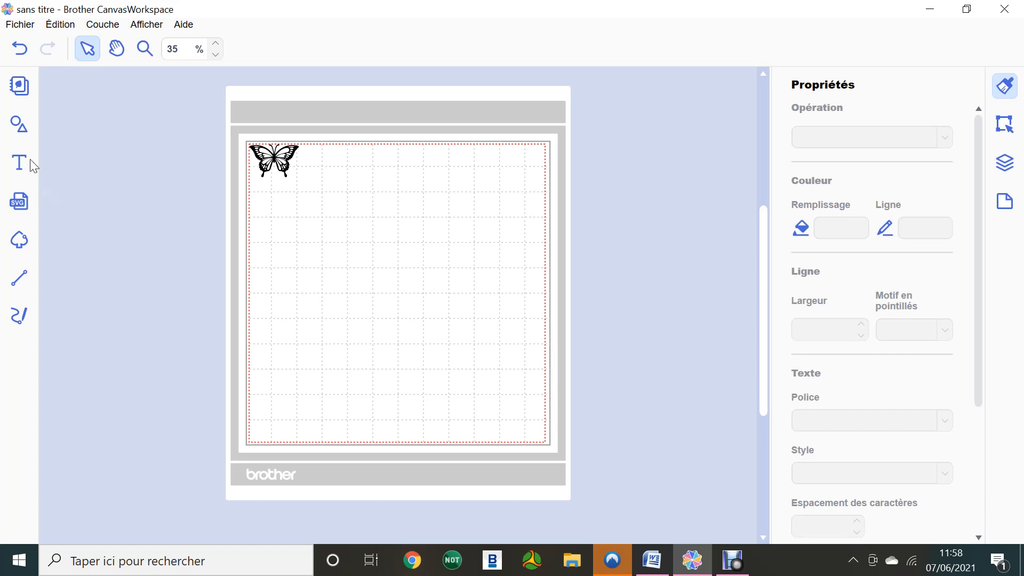
# Step: Insert a plain square and move it near the centre of the mat, away from the butterfly
pyautogui.click(21, 128)
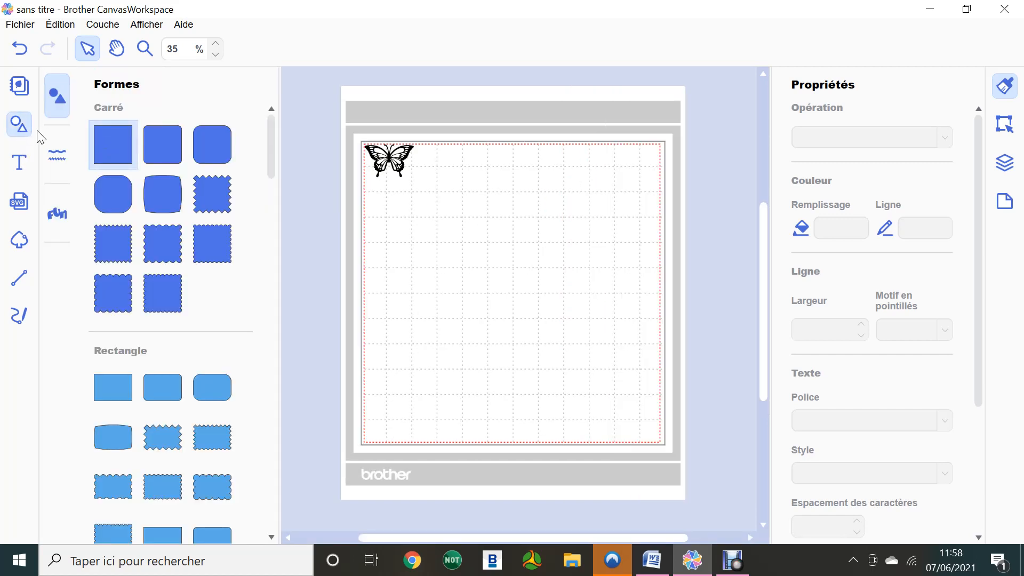
pyautogui.click(21, 127)
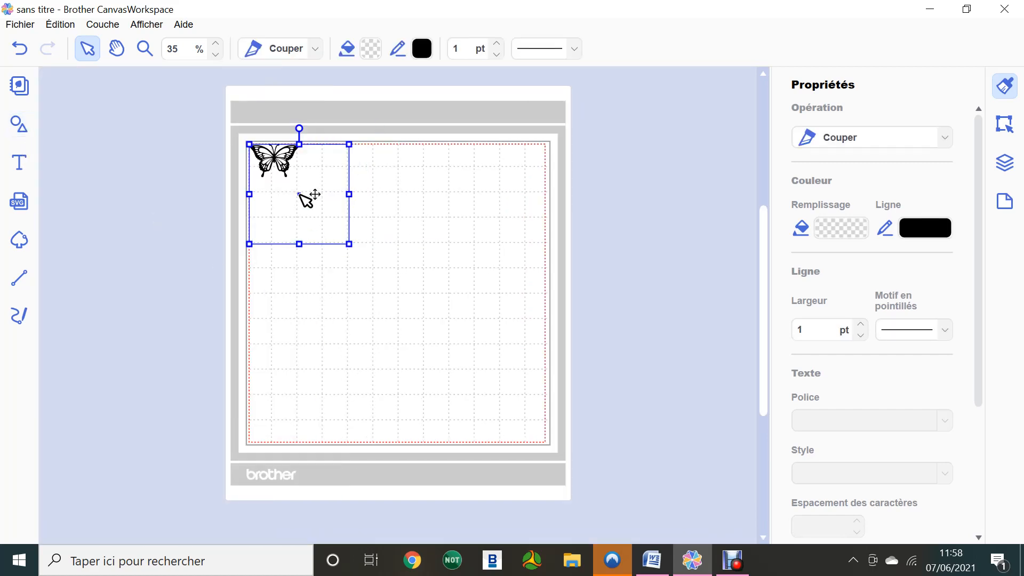
pyautogui.moveTo(299, 194); pyautogui.dragTo(344, 278)
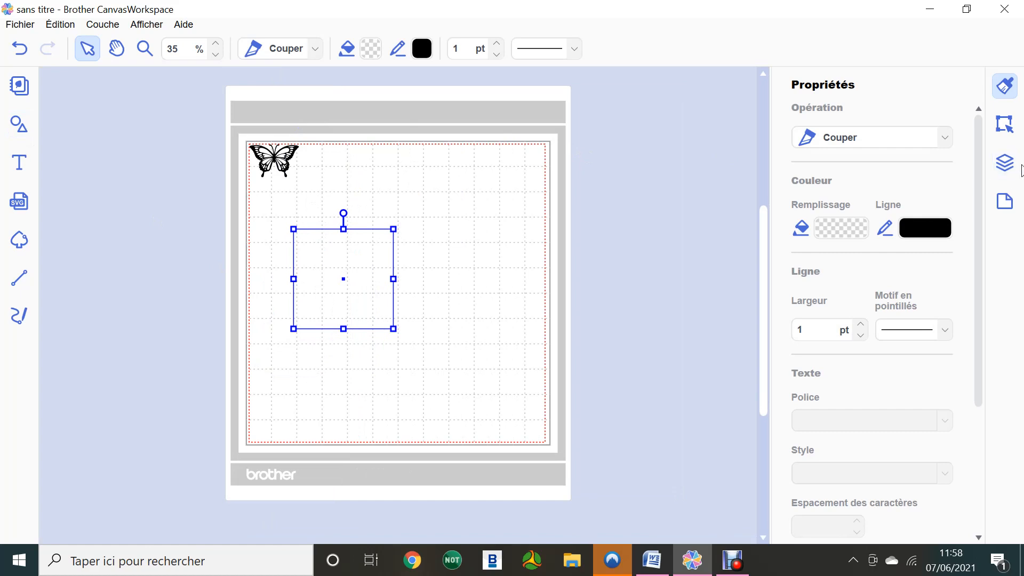
# Step: Set the square's size to 120 × 120 mm with the aspect ratio kept
pyautogui.click(1006, 126)
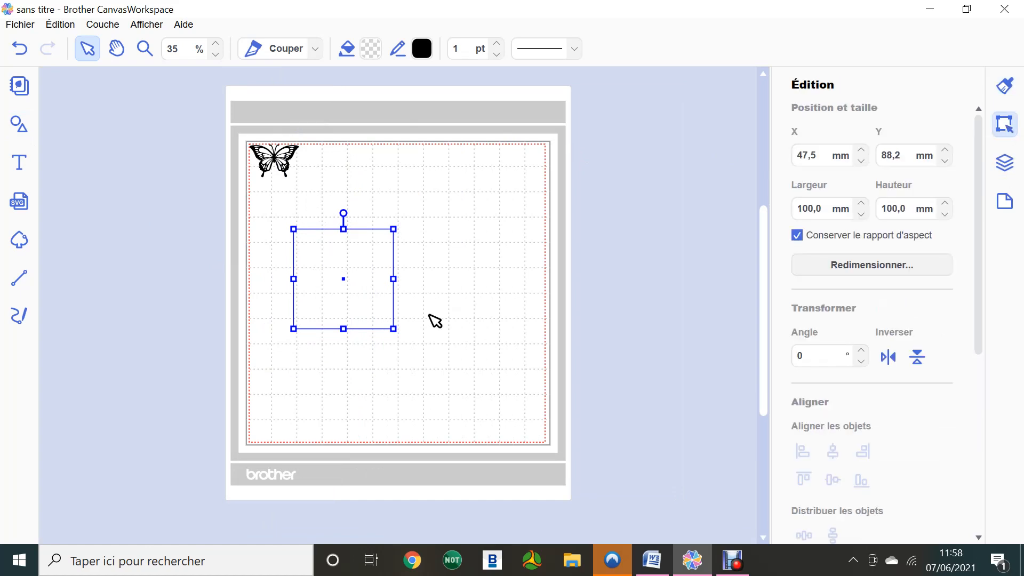
pyautogui.click(815, 209)
pyautogui.write('20')
pyautogui.press('Return')
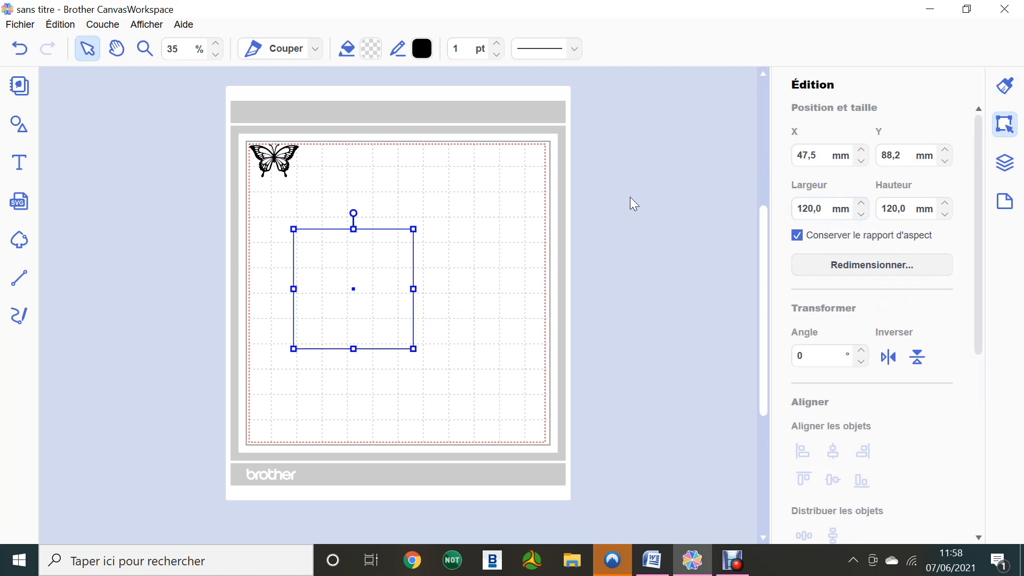
# Step: Duplicate the 120 mm square and resize the copy to 140 × 140 mm
pyautogui.hotkey('ctrl', 'd')
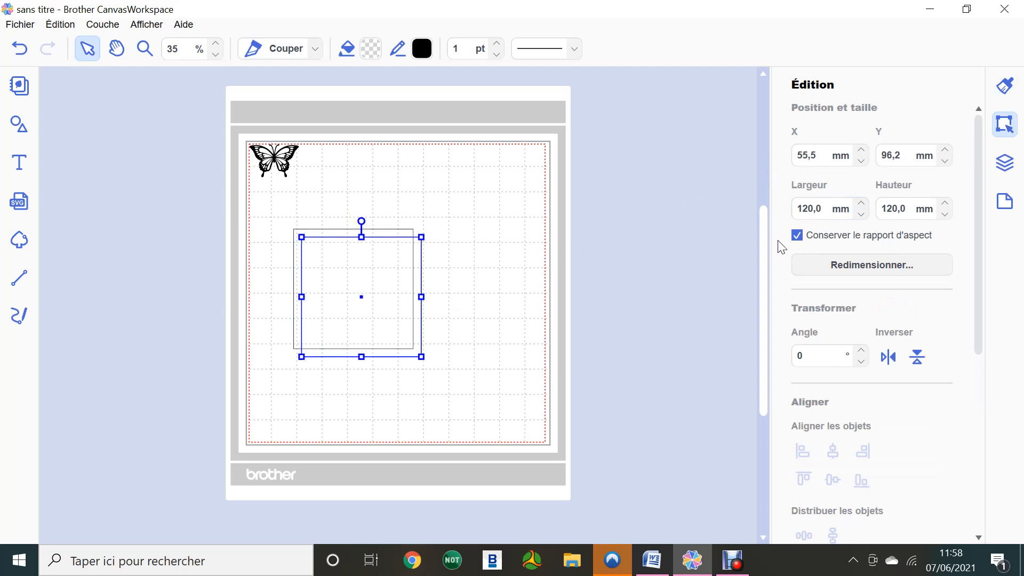
pyautogui.hotkey('ctrl', 'a')
pyautogui.write('140')
pyautogui.press('Return')
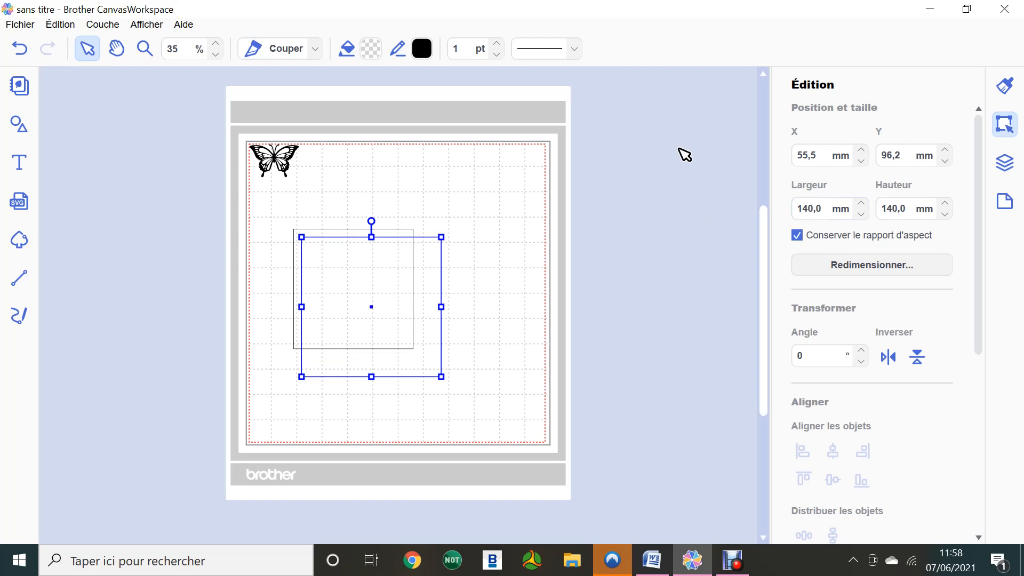
# Step: Duplicate the 140 mm square and, without keeping the aspect ratio, set the copy's width to 280 mm
pyautogui.hotkey('ctrl', 'd')
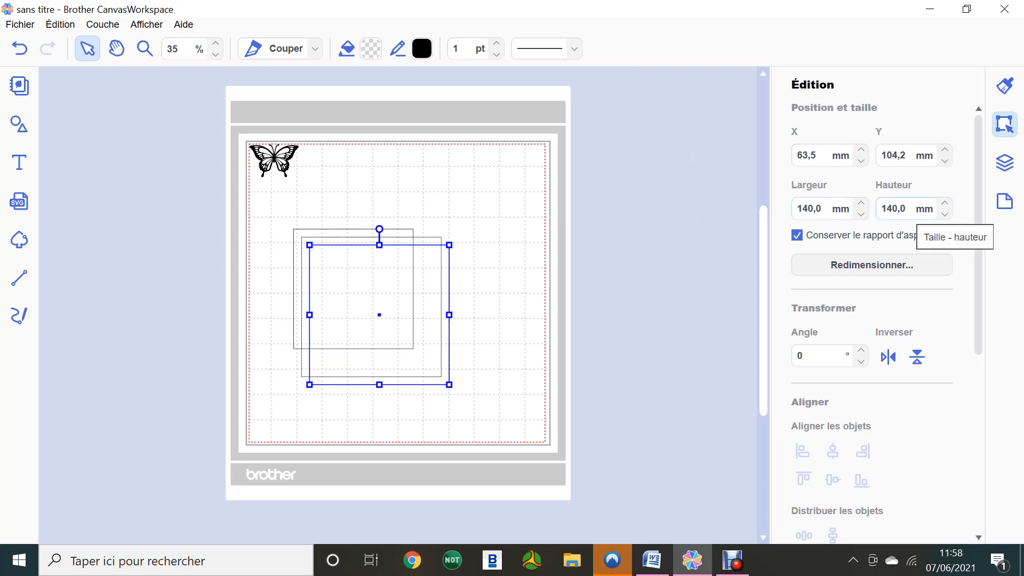
pyautogui.click(817, 240)
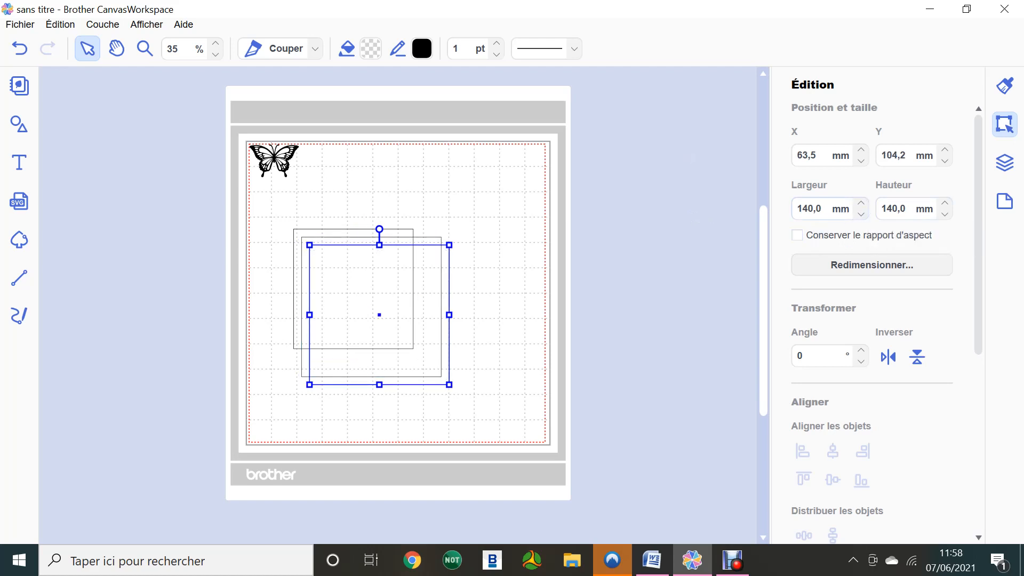
pyautogui.moveTo(824, 209); pyautogui.dragTo(735, 200)
pyautogui.write('280')
pyautogui.press('Return')
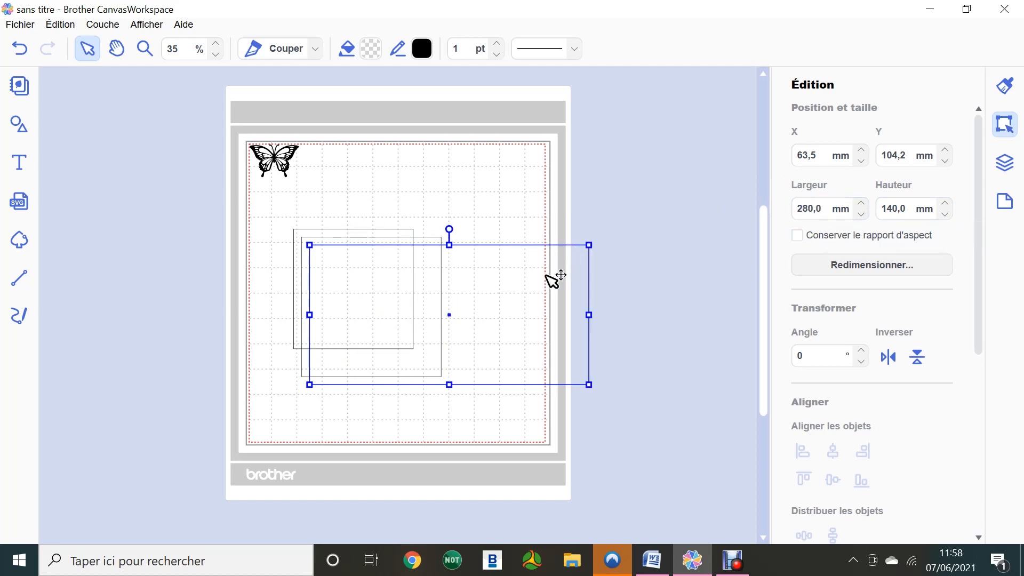
# Step: Move the 280 × 140 mm rectangle inside the mat's cutting area and the two squares outside it to the left
pyautogui.moveTo(549, 275); pyautogui.dragTo(645, 136)
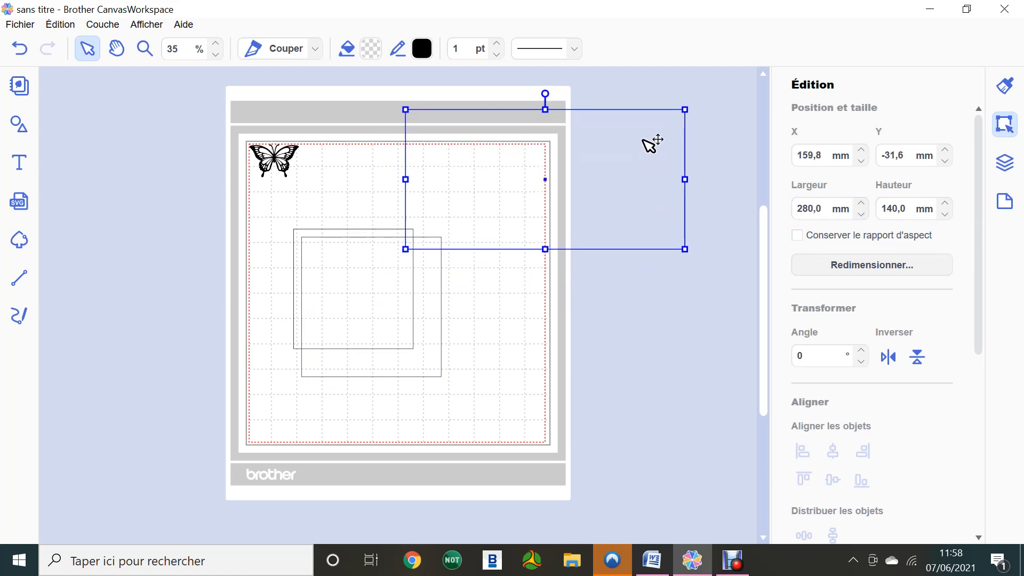
pyautogui.moveTo(430, 321); pyautogui.dragTo(486, 398)
pyautogui.moveTo(356, 290); pyautogui.dragTo(179, 276)
pyautogui.moveTo(440, 403); pyautogui.dragTo(509, 397)
pyautogui.moveTo(558, 216); pyautogui.dragTo(411, 304)
pyautogui.moveTo(475, 419); pyautogui.dragTo(144, 326)
# Step: Centre the 120 mm and 140 mm squares on each other horizontally and vertically
pyautogui.moveTo(126, 167); pyautogui.dragTo(172, 335)
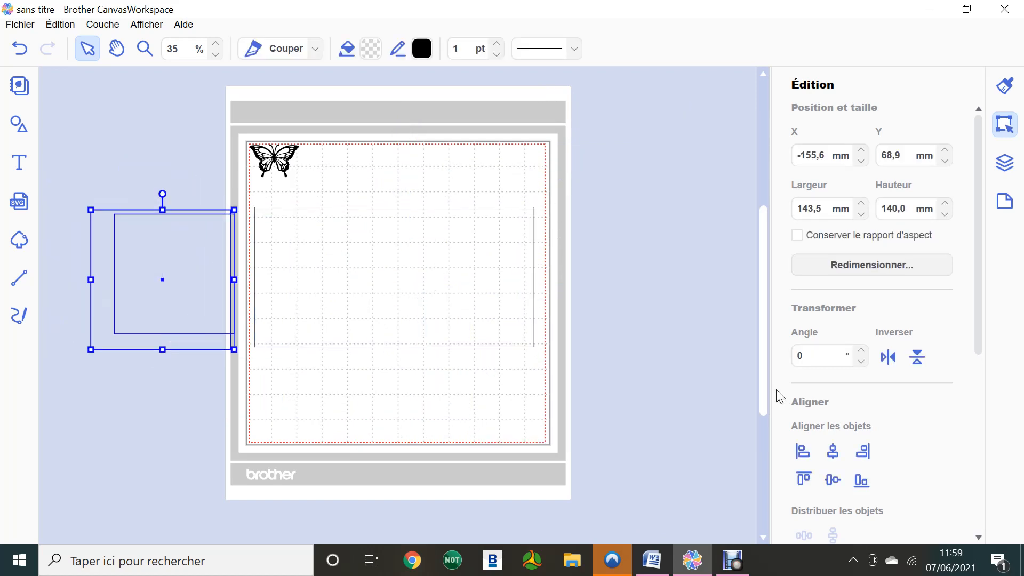
pyautogui.click(833, 454)
pyautogui.click(833, 479)
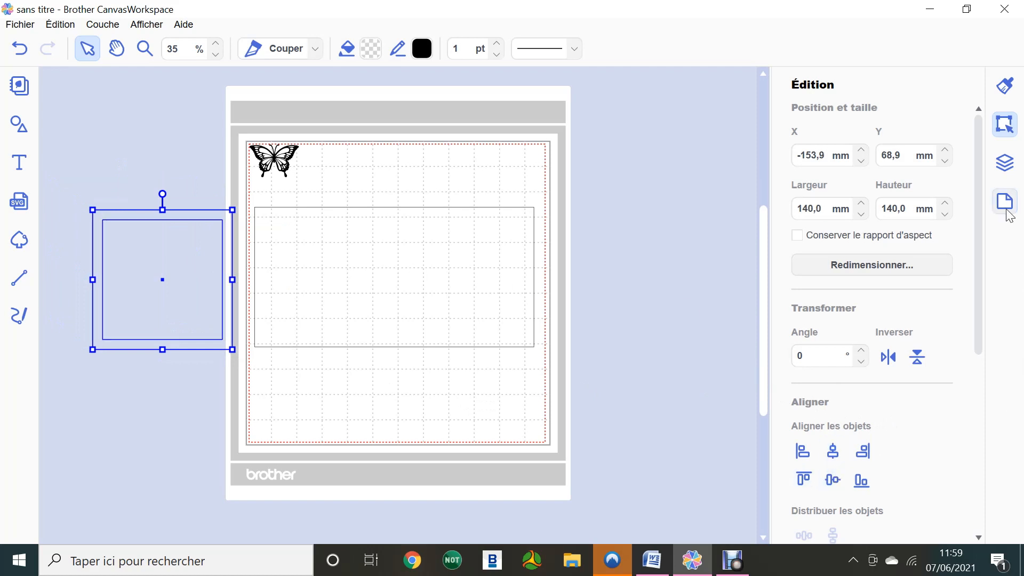
# Step: Group the two squares and move the group over the right half of the 280 mm rectangle
pyautogui.click(1006, 164)
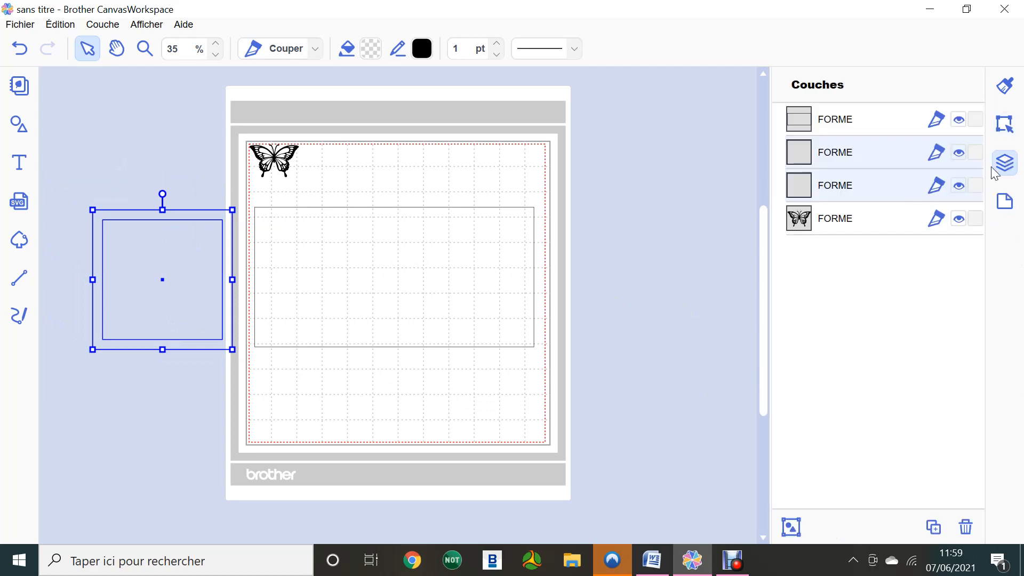
pyautogui.click(791, 526)
pyautogui.moveTo(174, 269); pyautogui.dragTo(475, 283)
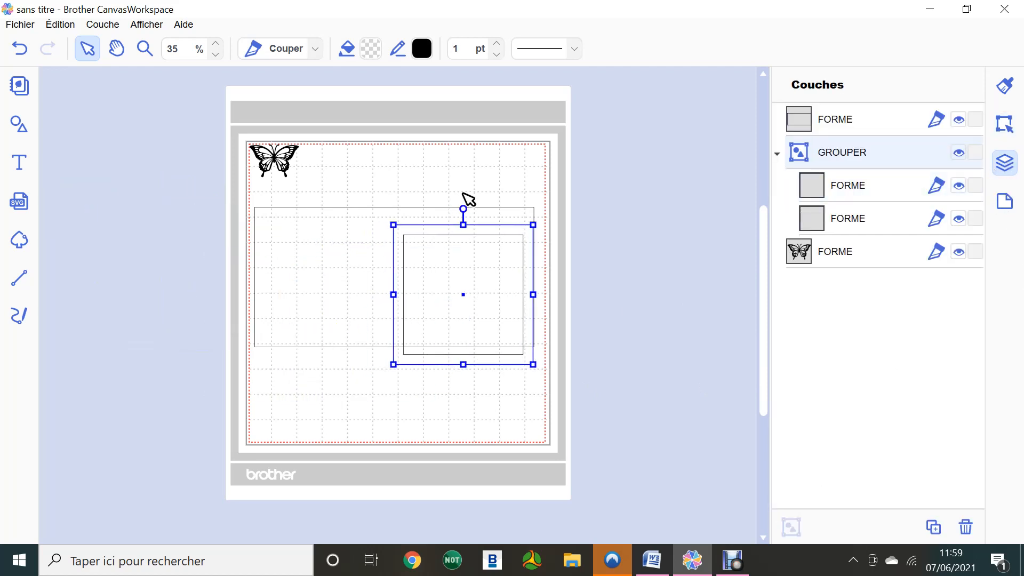
# Step: Align the grouped squares with the rectangle by their vertical centres and right edges
pyautogui.moveTo(465, 186); pyautogui.dragTo(473, 246)
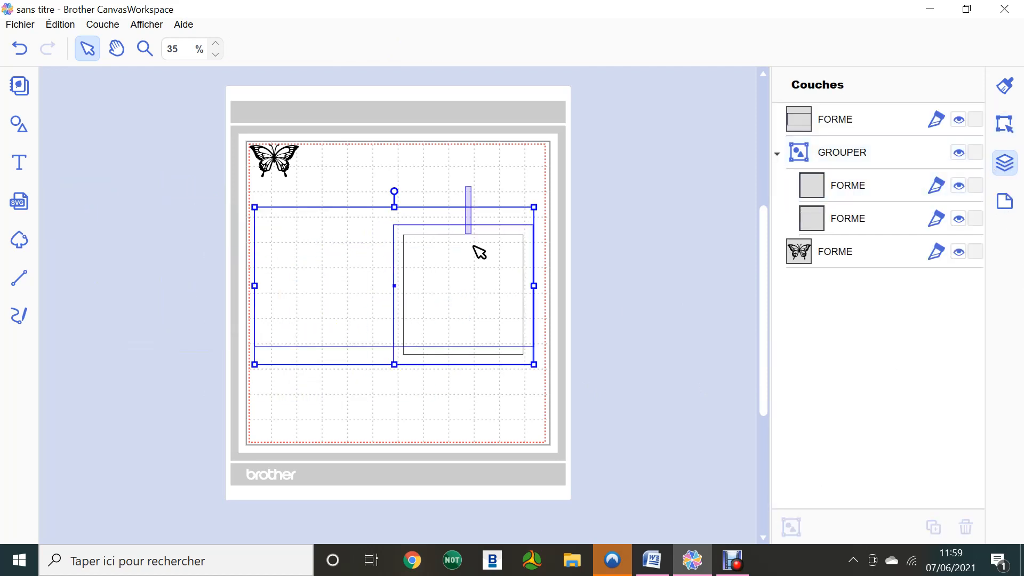
pyautogui.click(1004, 124)
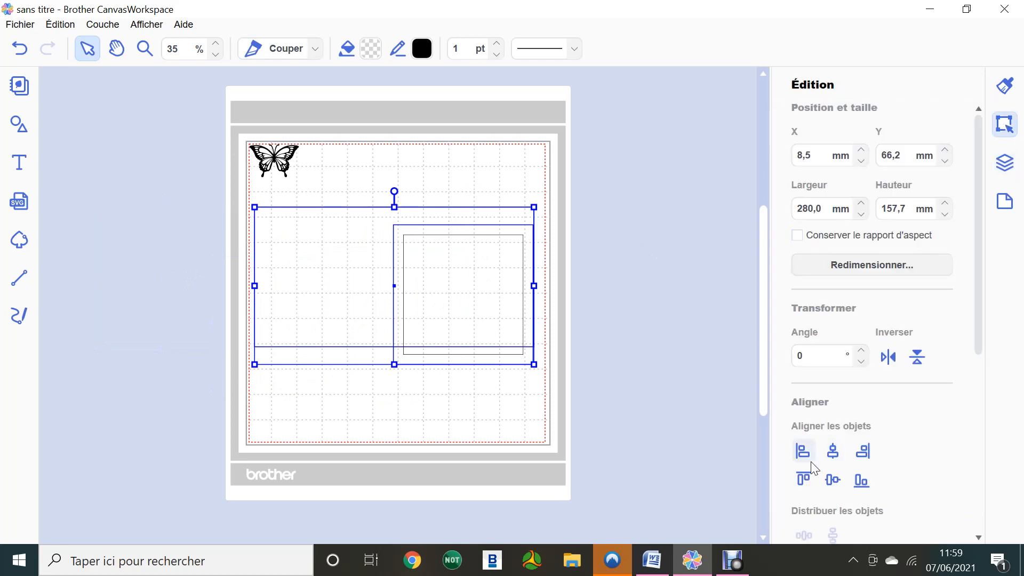
pyautogui.click(832, 480)
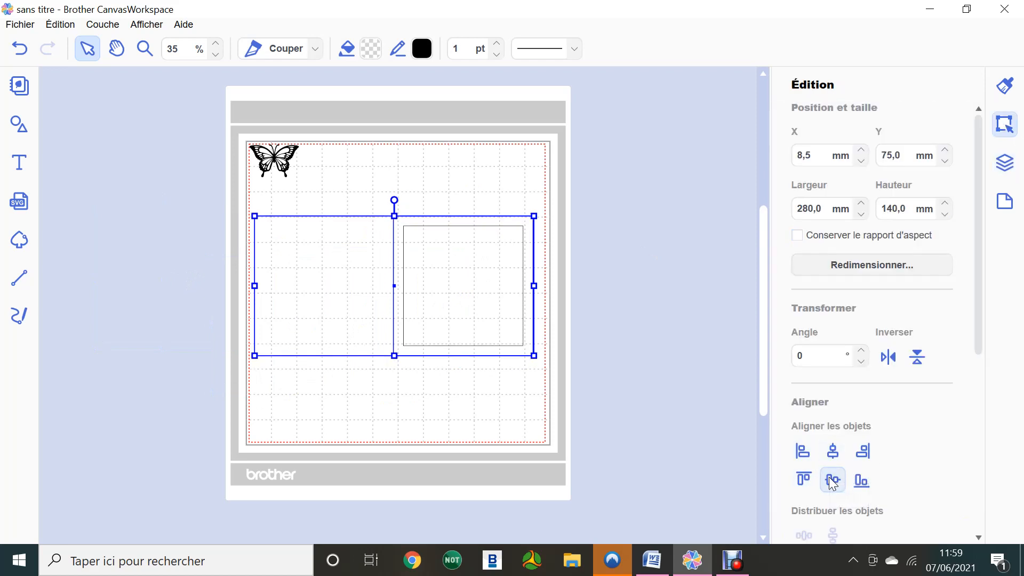
pyautogui.click(865, 452)
pyautogui.click(580, 222)
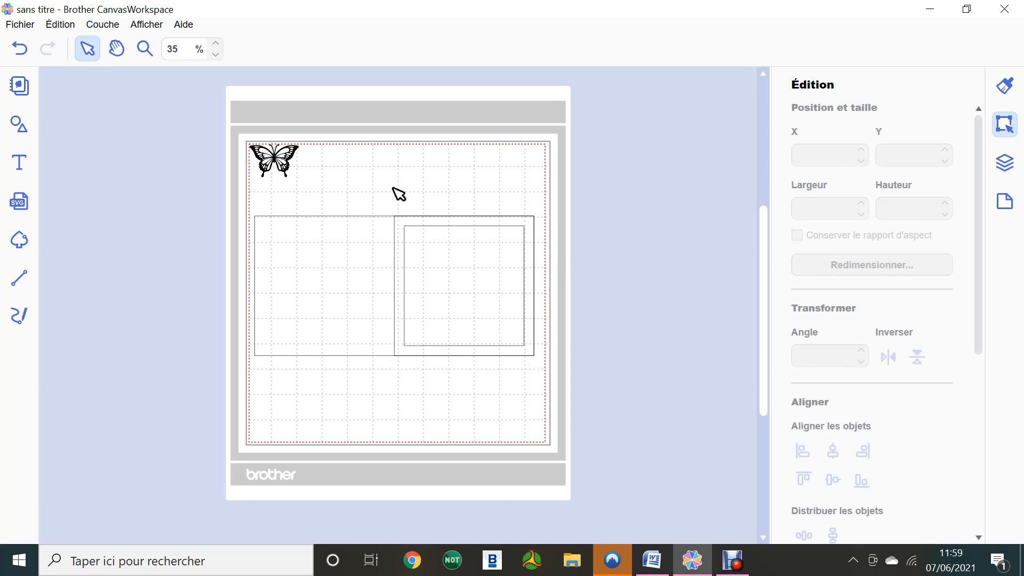
# Step: Enlarge the butterfly to about 143 × 95 mm and move it over the grouped squares
pyautogui.click(292, 150)
pyautogui.moveTo(299, 177); pyautogui.dragTo(393, 248)
pyautogui.moveTo(375, 171); pyautogui.dragTo(510, 255)
pyautogui.click(145, 48)
pyautogui.click(460, 273)
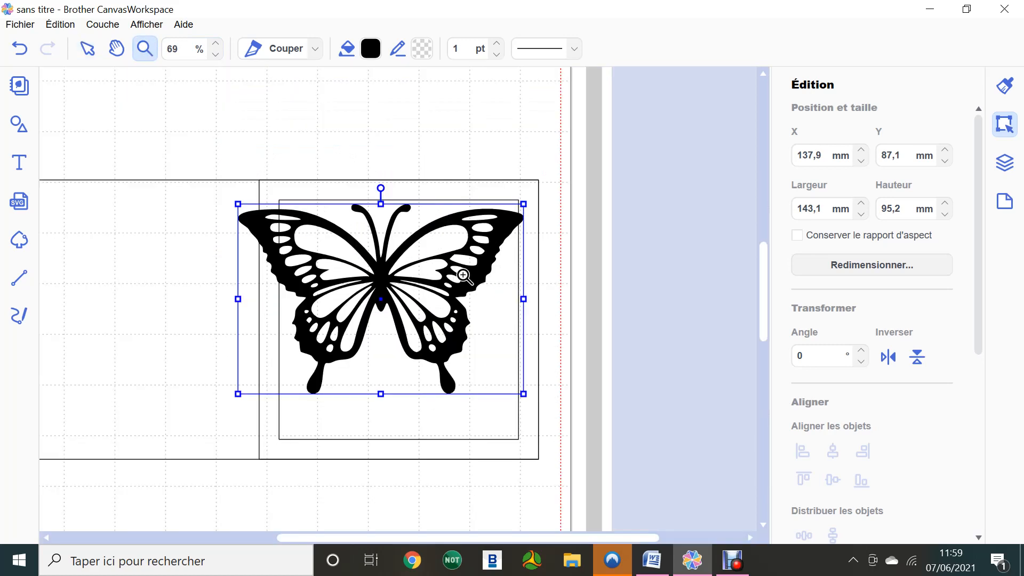
pyautogui.click(87, 48)
pyautogui.click(445, 169)
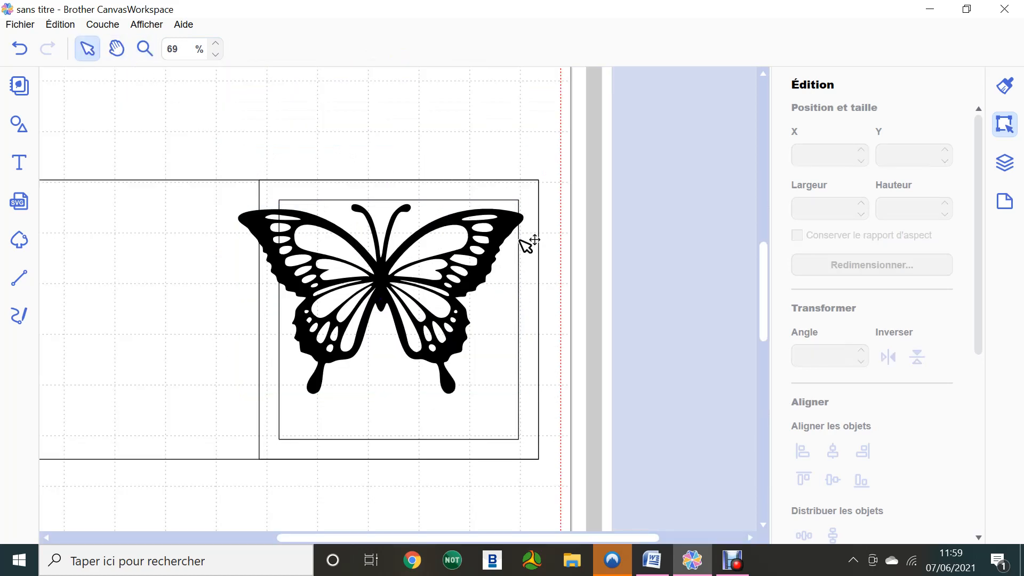
# Step: Send the rectangle and the grouped squares to the back, behind the butterfly
pyautogui.moveTo(502, 239); pyautogui.dragTo(512, 239)
pyautogui.click(20, 48)
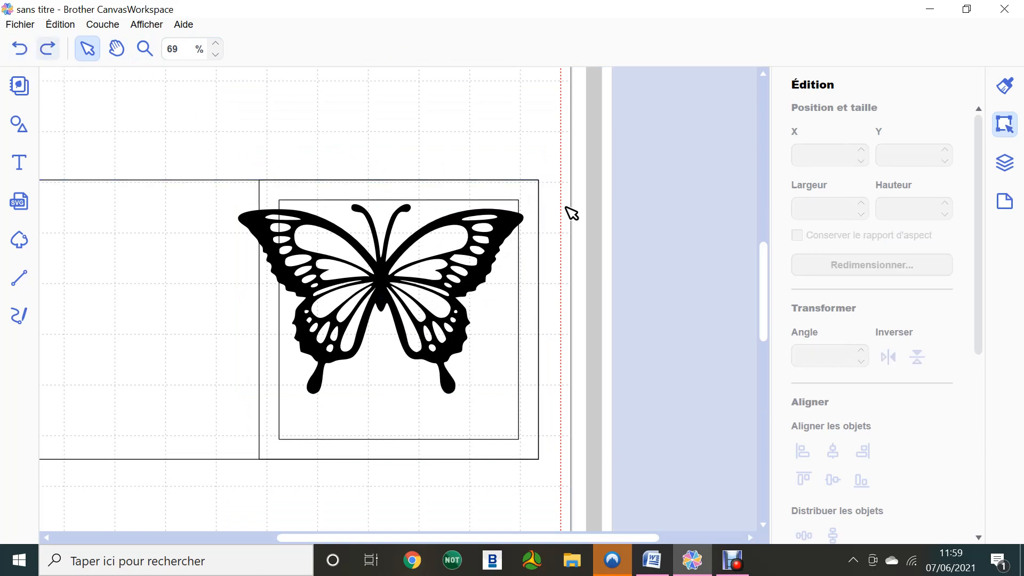
pyautogui.moveTo(153, 107); pyautogui.dragTo(314, 196)
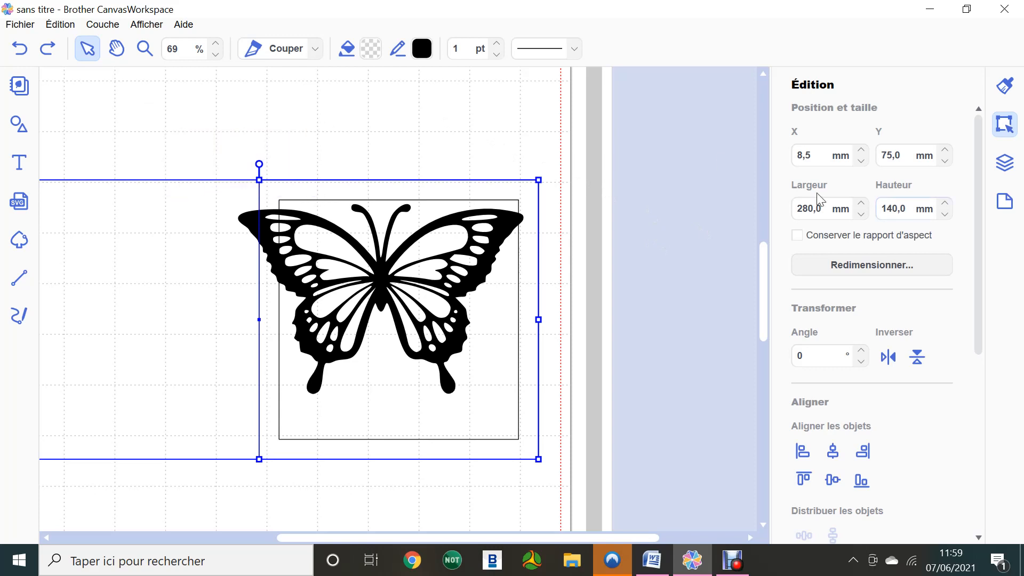
pyautogui.rightClick(478, 185)
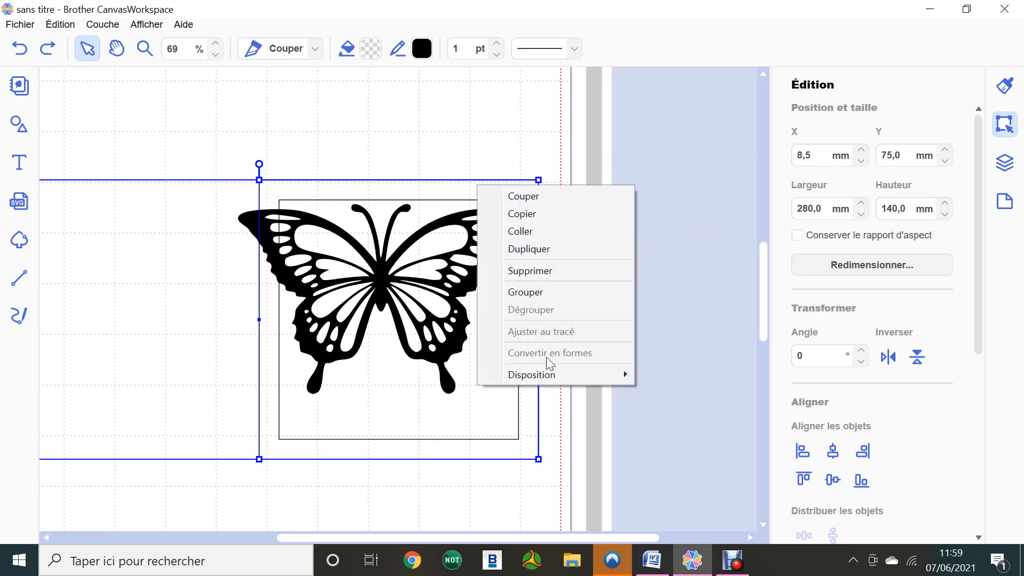
pyautogui.moveTo(587, 374)
pyautogui.click(712, 428)
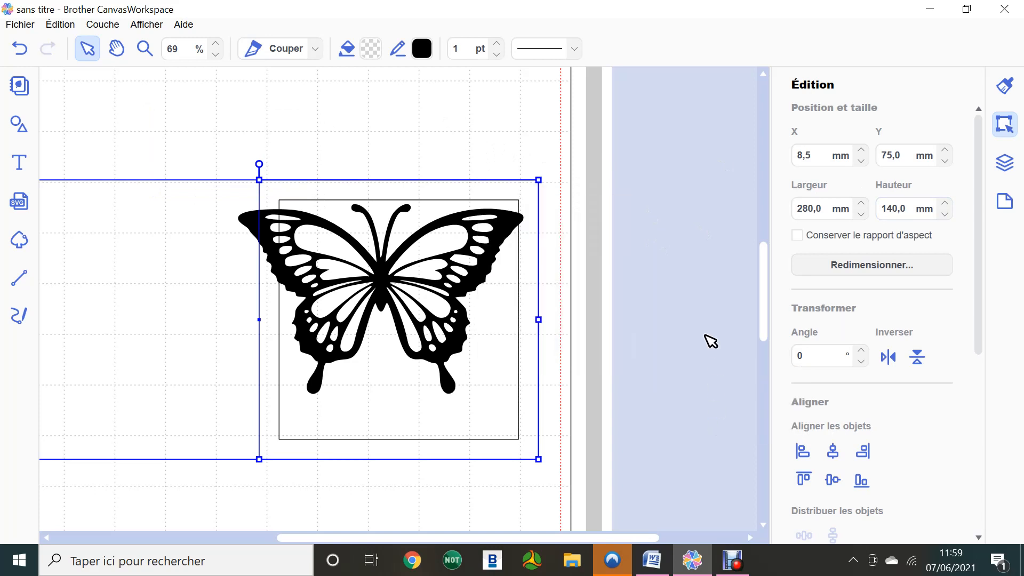
# Step: Narrow the butterfly to about 128 mm and position it within the outer square, overlapping the inner square's upper corners
pyautogui.click(533, 210)
pyautogui.click(507, 236)
pyautogui.moveTo(498, 236); pyautogui.dragTo(527, 222)
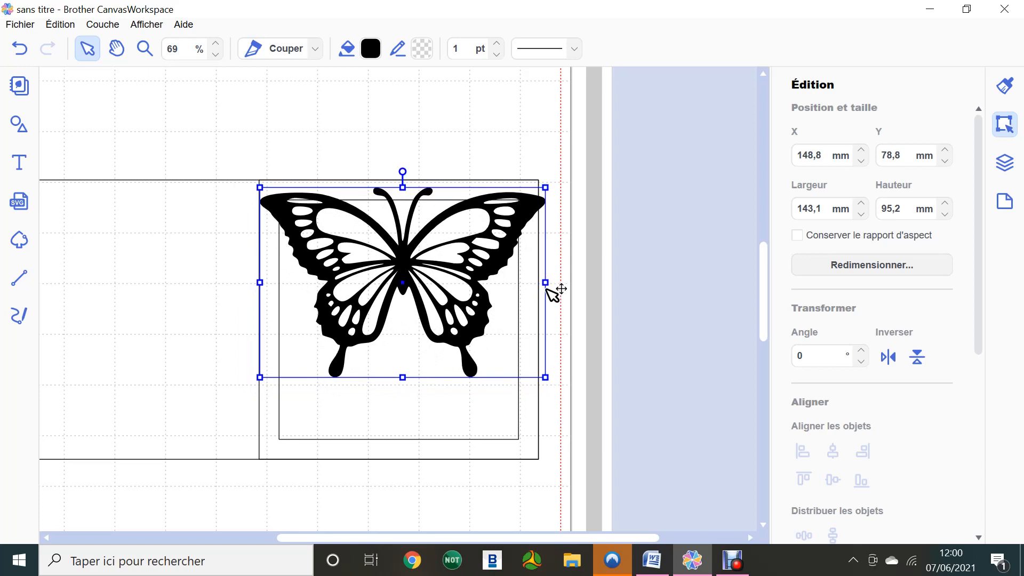
pyautogui.moveTo(543, 280); pyautogui.dragTo(524, 277)
pyautogui.moveTo(509, 215)
pyautogui.mouseDown()
pyautogui.moveTo(515, 224)
pyautogui.moveTo(515, 214)
pyautogui.mouseUp()
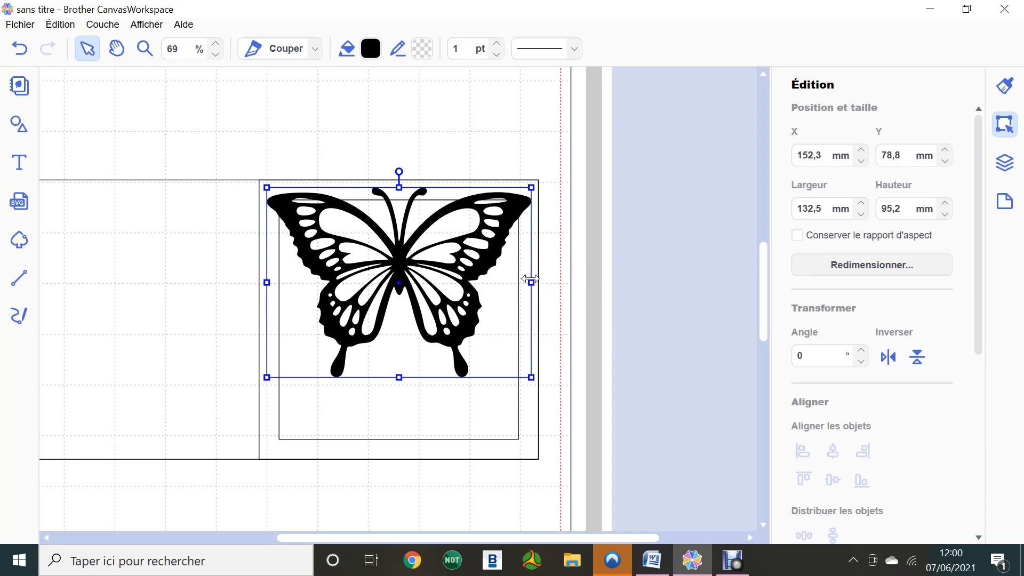
pyautogui.moveTo(531, 283); pyautogui.dragTo(522, 282)
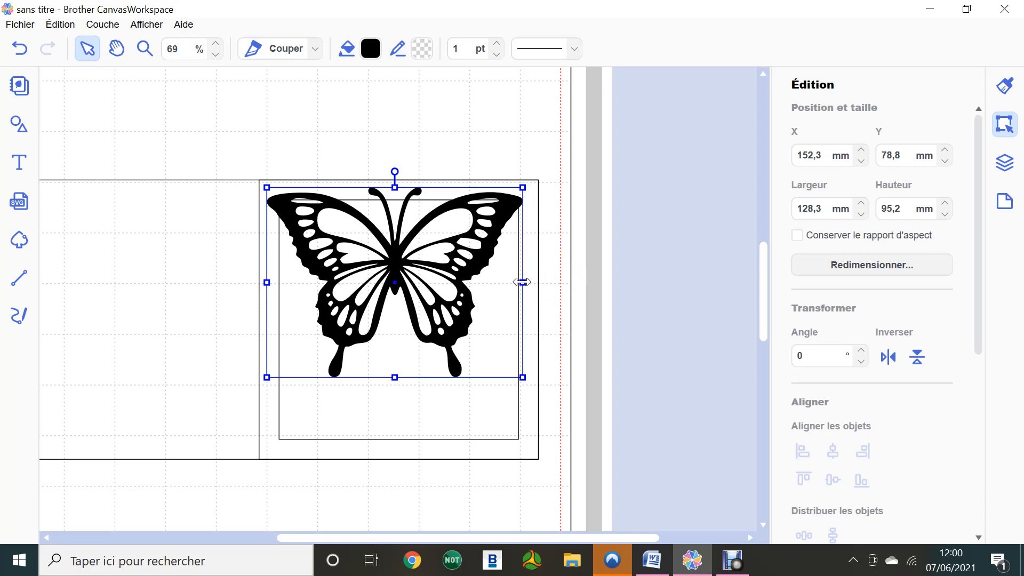
pyautogui.moveTo(503, 217)
pyautogui.mouseDown()
pyautogui.moveTo(507, 223)
pyautogui.moveTo(500, 217)
pyautogui.mouseUp()
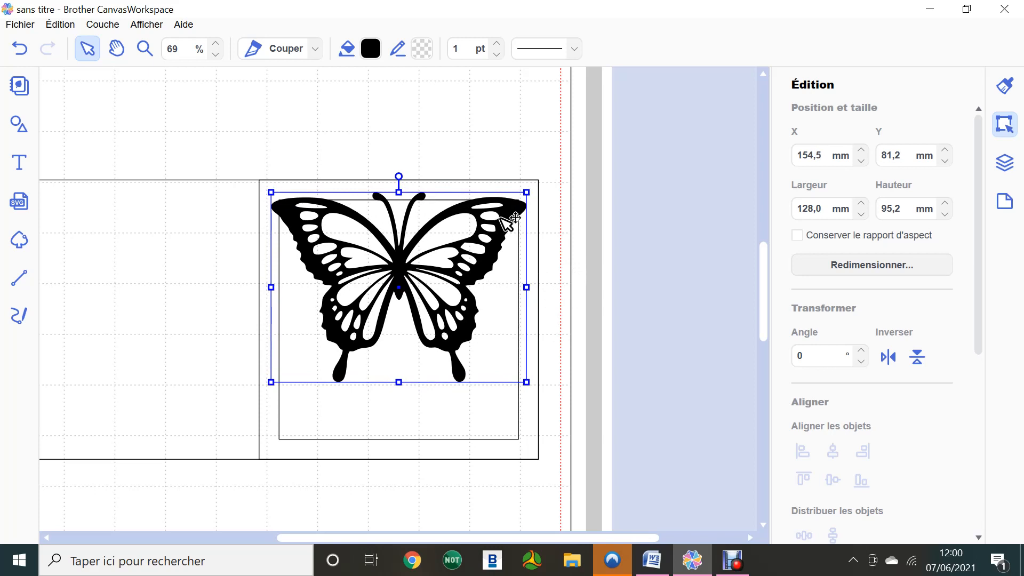
pyautogui.click(655, 372)
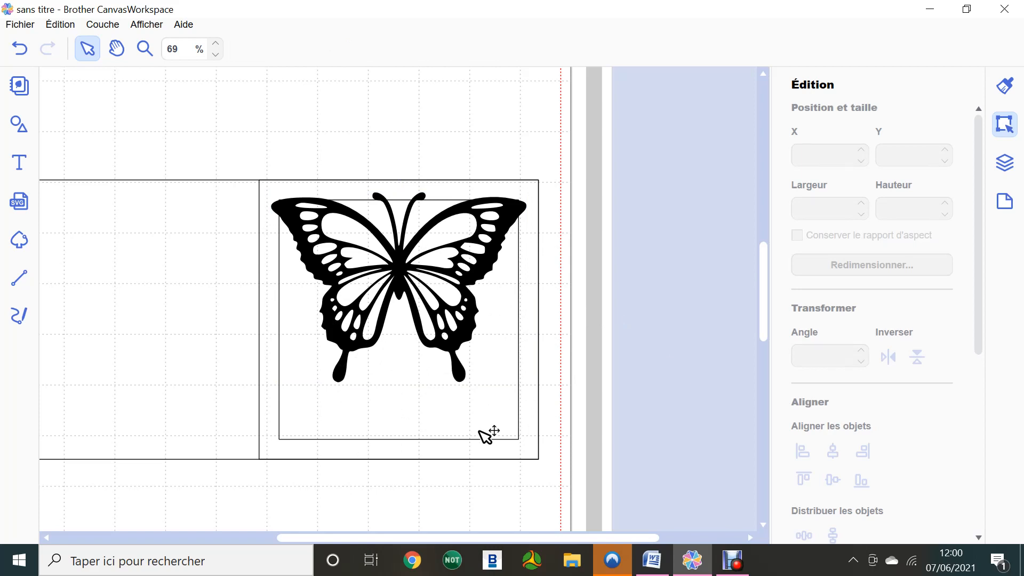
# Step: Add the text BON in the Monica Font Filled typeface above the outer square
pyautogui.click(21, 163)
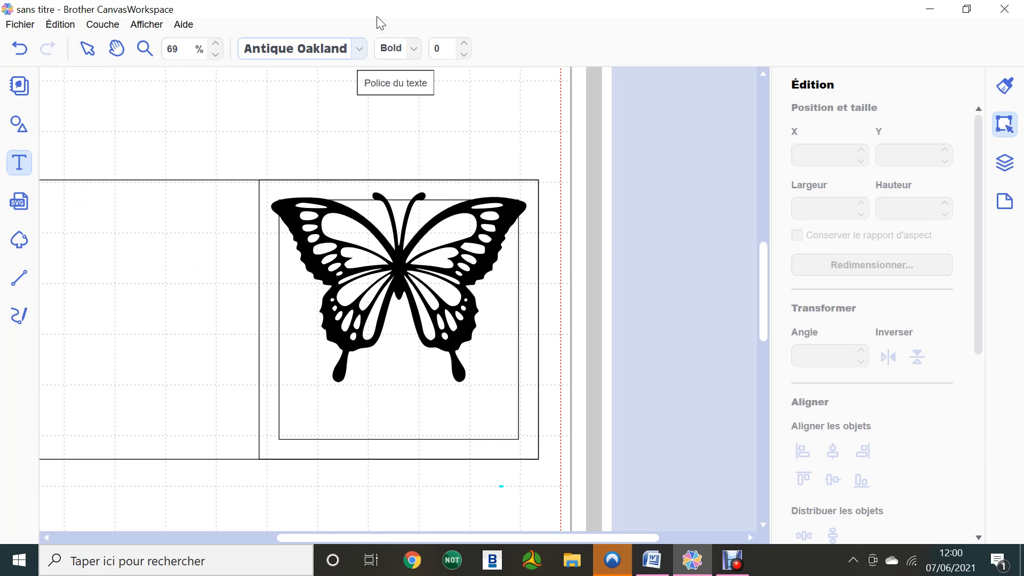
pyautogui.click(359, 49)
pyautogui.scroll(-12, 356, 160)
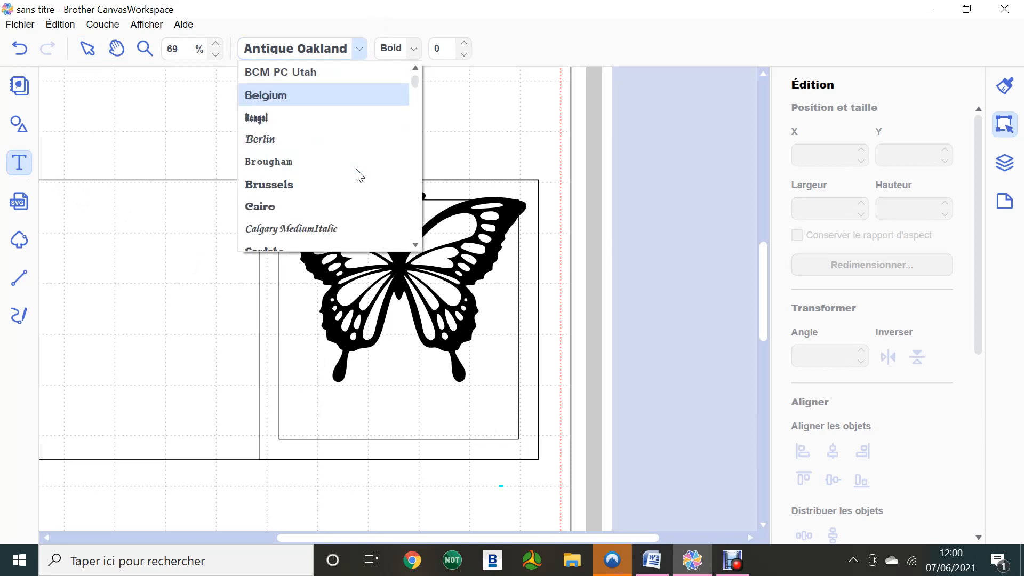
pyautogui.scroll(-15, 360, 175)
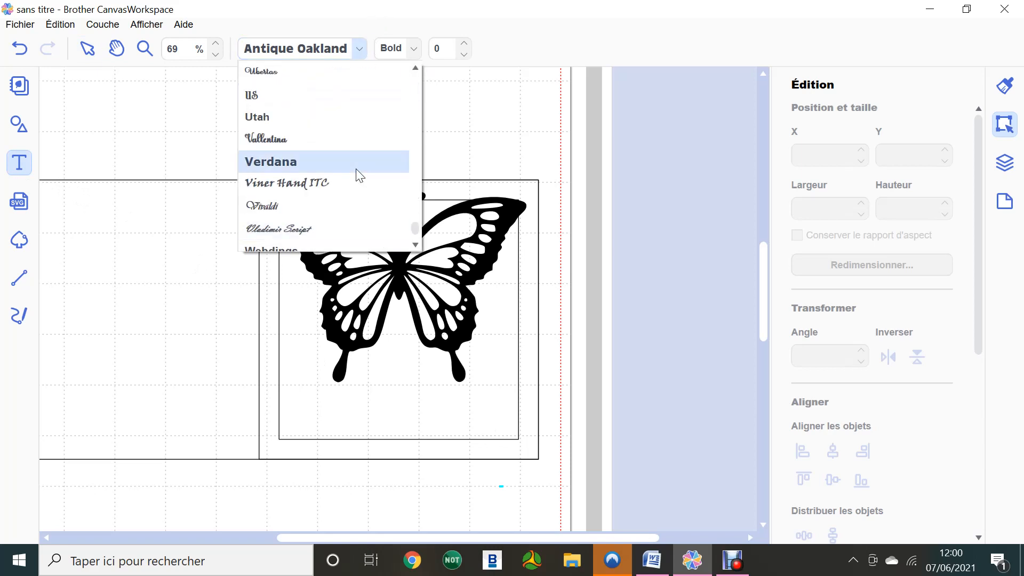
pyautogui.scroll(10, 360, 175)
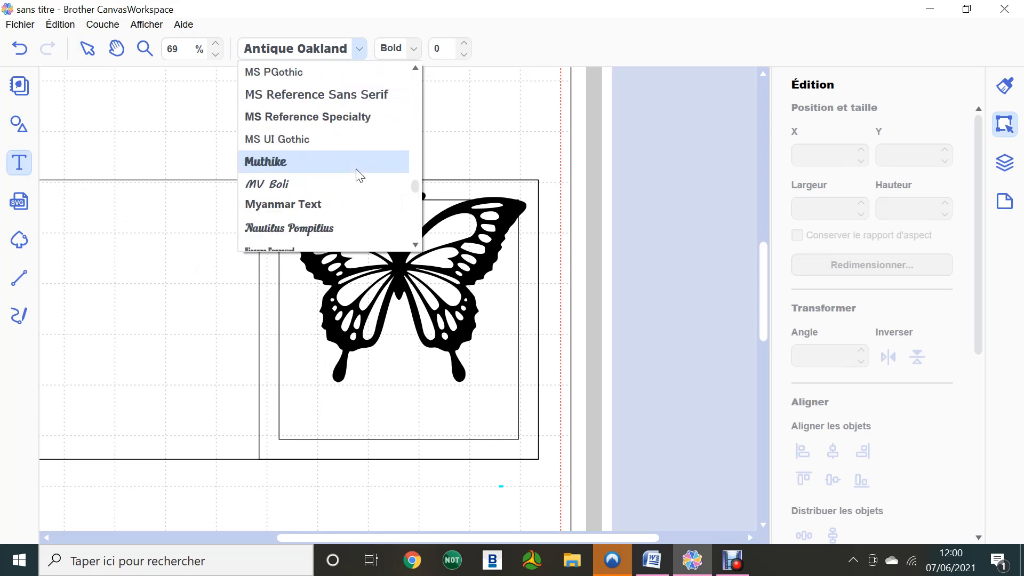
pyautogui.click(420, 72)
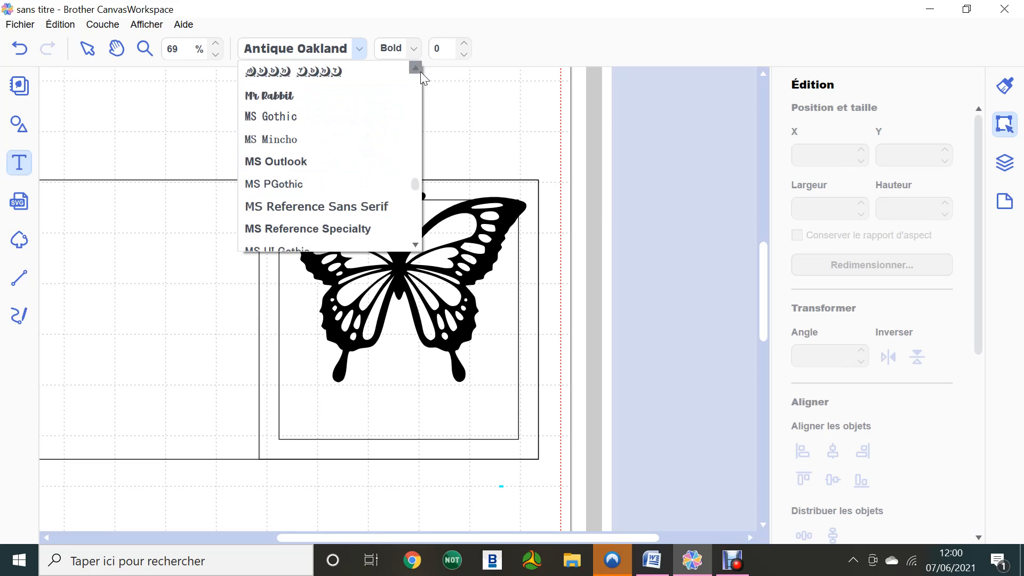
pyautogui.click(418, 70)
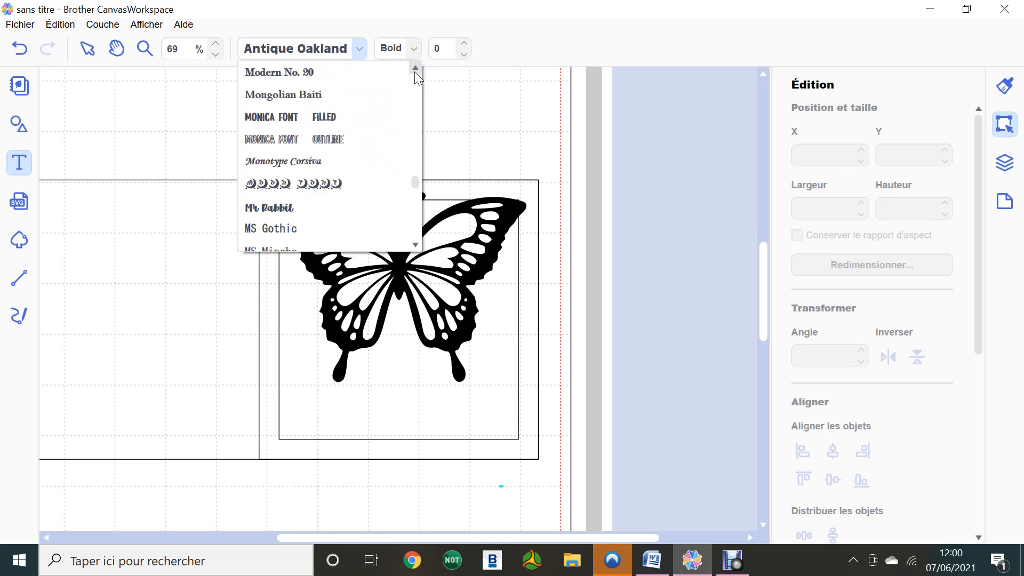
pyautogui.click(306, 116)
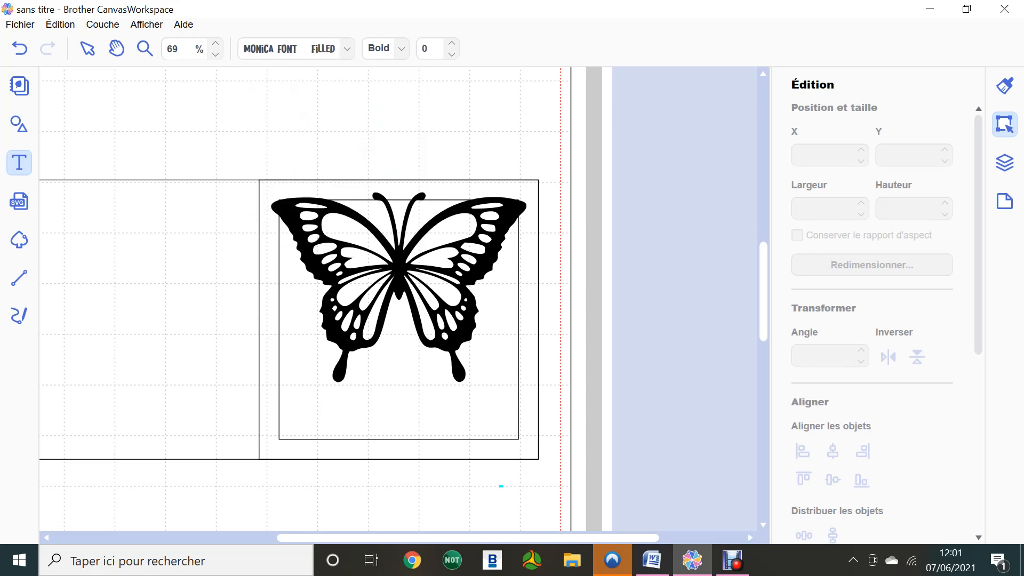
pyautogui.click(311, 136)
pyautogui.write('BON')
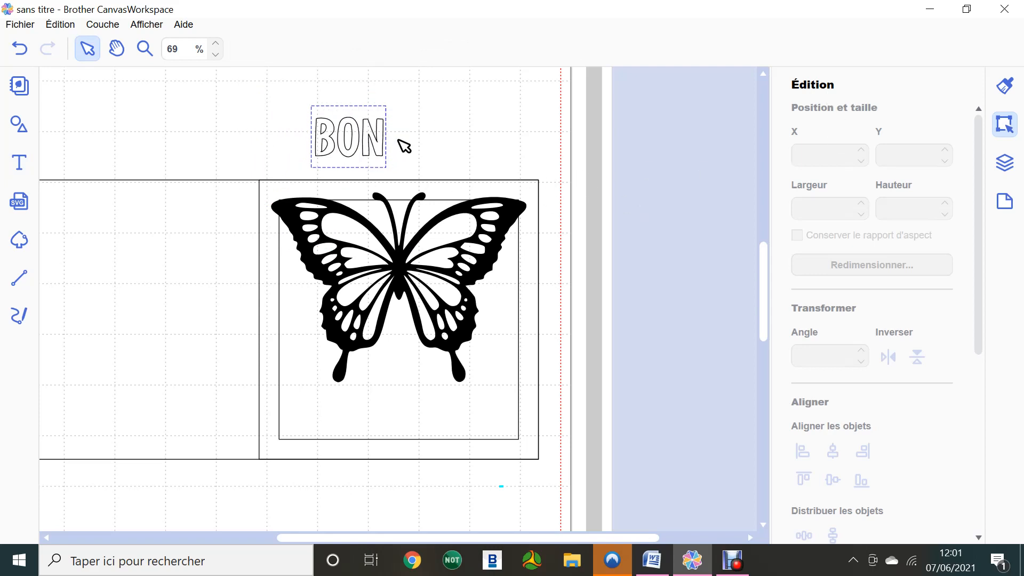
# Step: Set the character spacing of the word BON to -7 so its letters overlap
pyautogui.click(1003, 90)
pyautogui.scroll(-3, 938, 425)
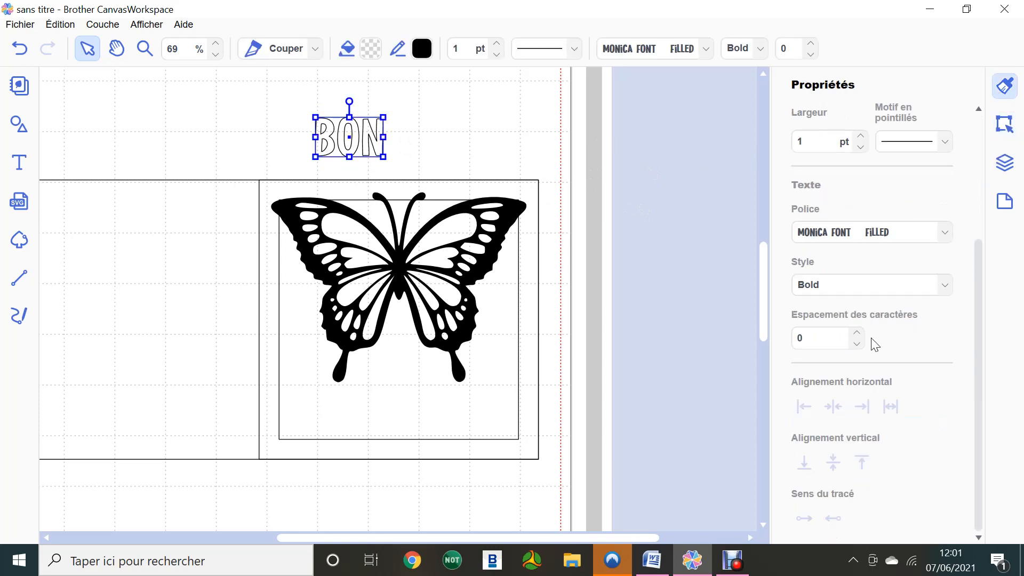
pyautogui.click(856, 344)
pyautogui.click(855, 344)
pyautogui.click(856, 344)
pyautogui.click(855, 344)
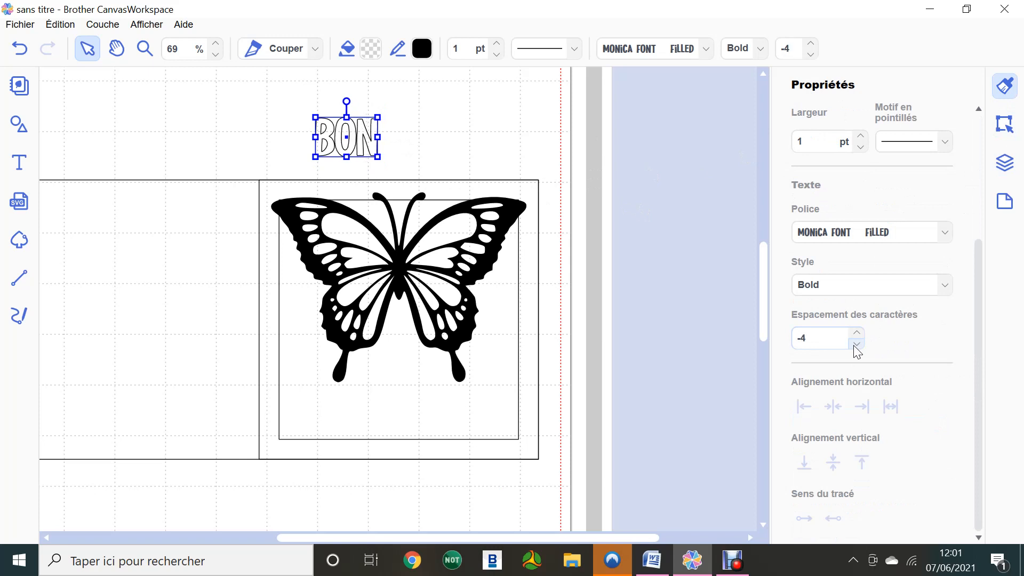
pyautogui.click(855, 345)
pyautogui.click(856, 345)
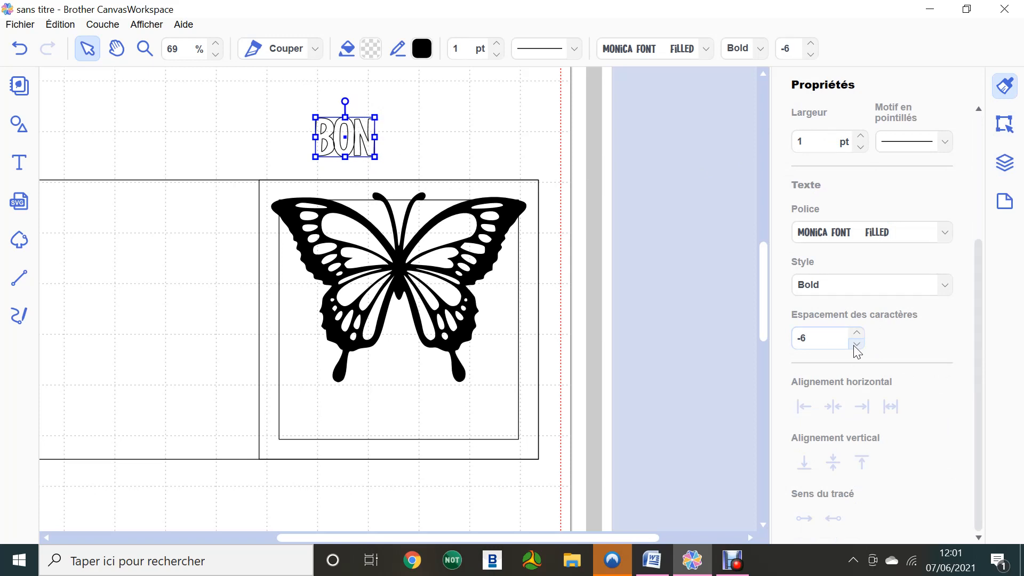
pyautogui.click(856, 345)
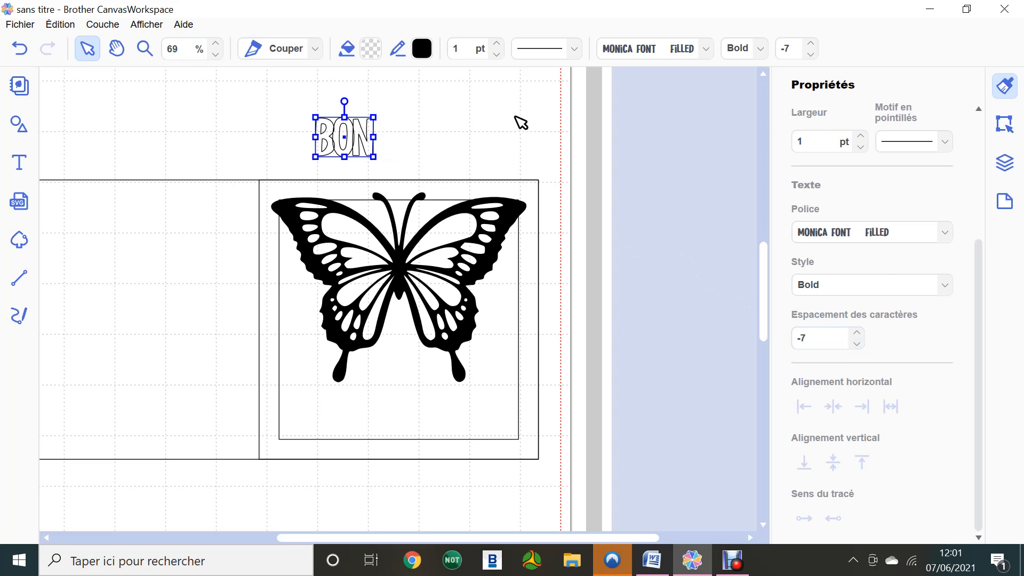
# Step: Duplicate the word BON, move the copy beside it and change its text to ANNIVERSAIRE
pyautogui.hotkey('ctrl', 'c')
pyautogui.hotkey('ctrl', 'v')
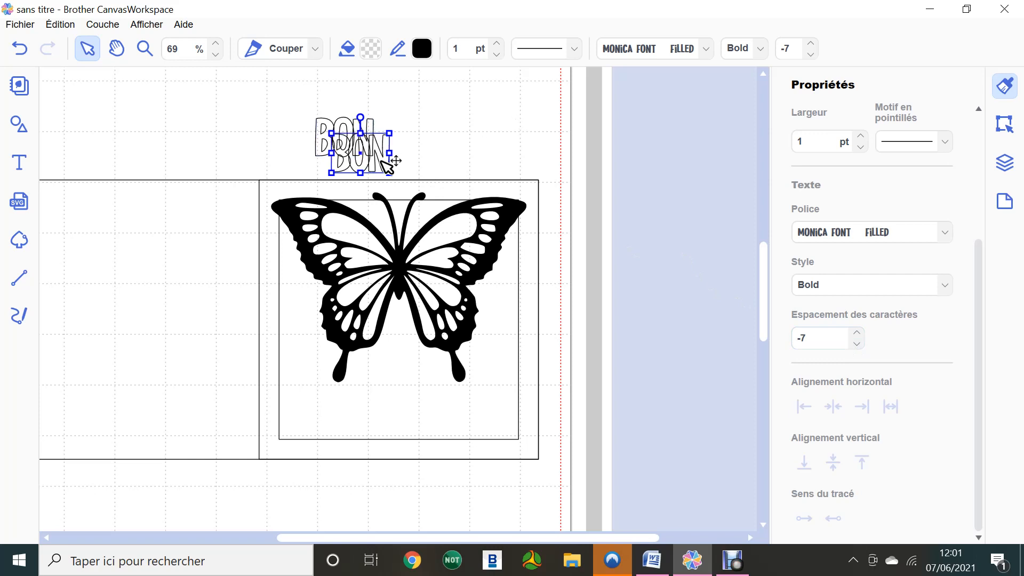
pyautogui.moveTo(389, 160); pyautogui.dragTo(491, 96)
pyautogui.doubleClick(549, 140)
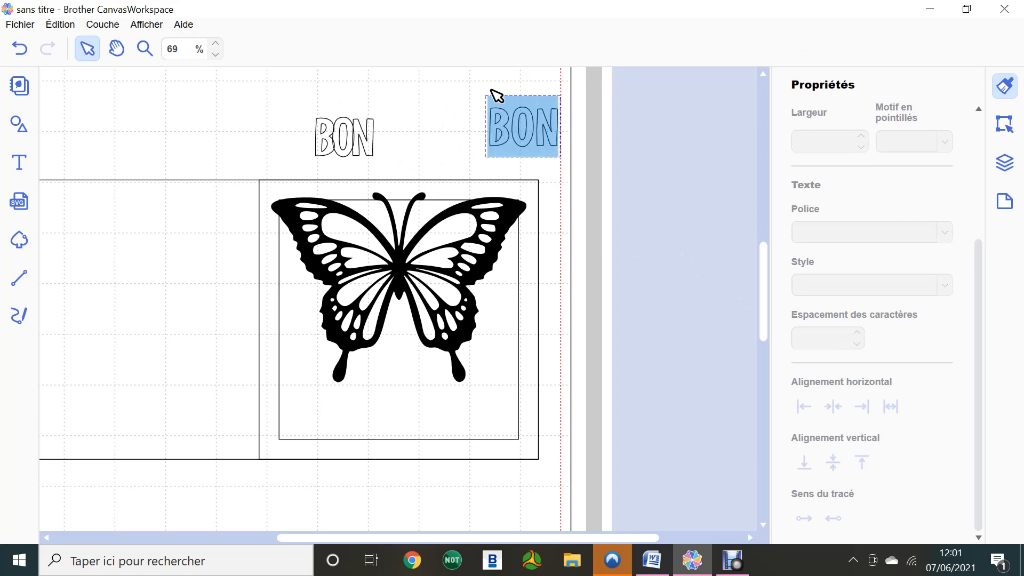
pyautogui.write('ANII')
pyautogui.press('BackSpace')
pyautogui.press('BackSpace')
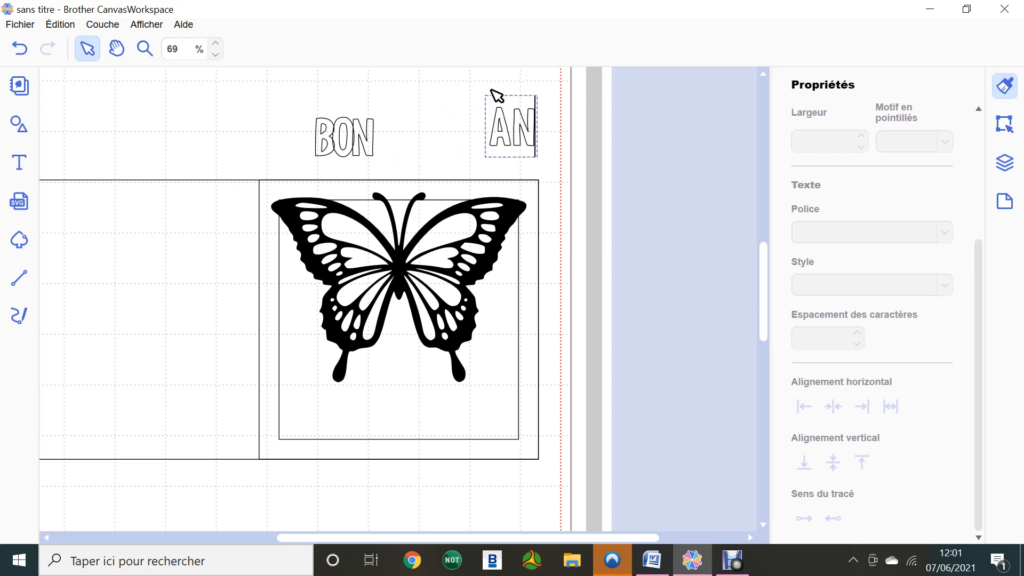
pyautogui.write('NIVER')
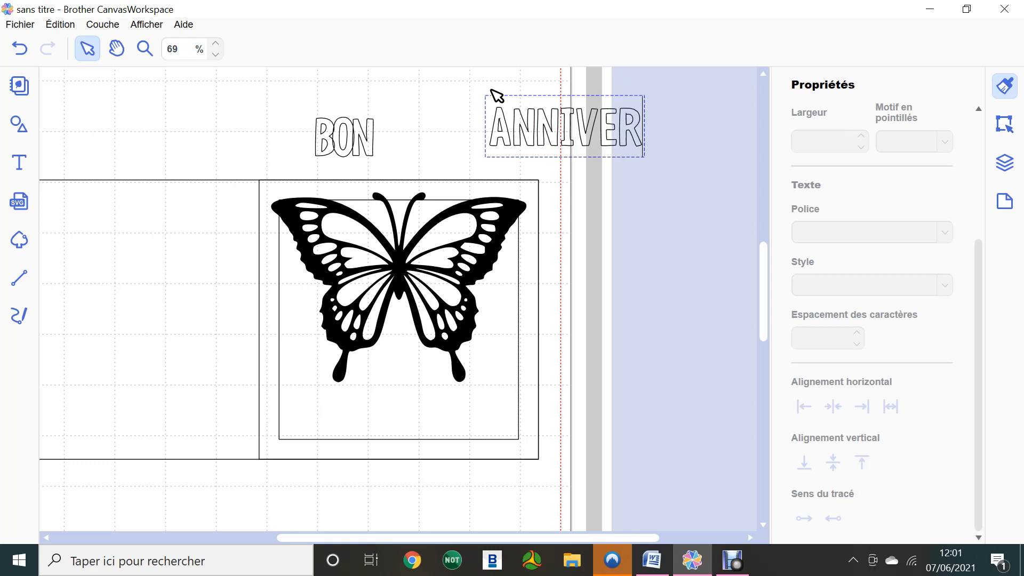
pyautogui.write('SAIRE')
pyautogui.press('Escape')
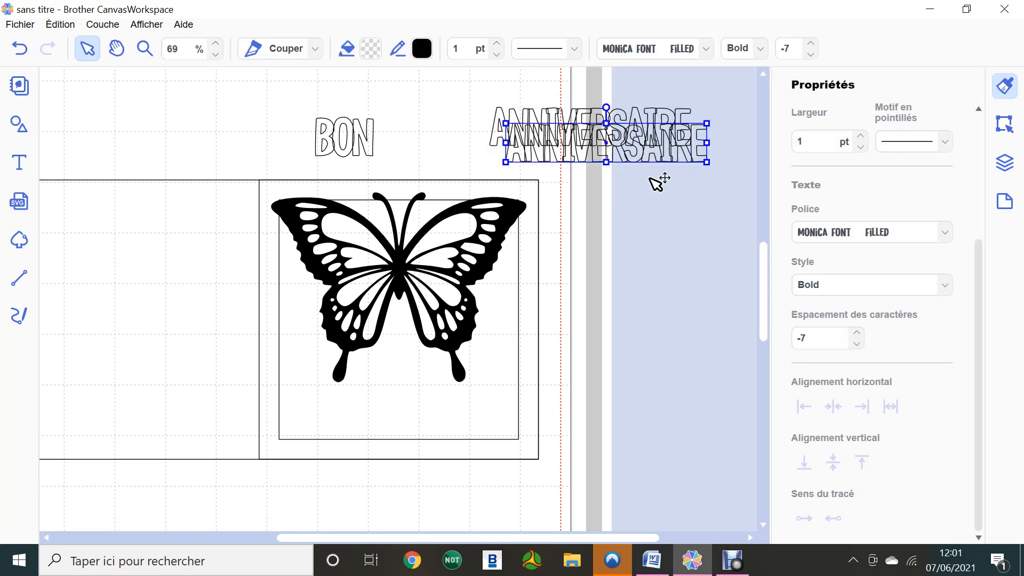
# Step: Duplicate the word ANNIVERSAIRE, place the copy below it and replace its text with the recipient's first name
pyautogui.hotkey('ctrl', 'c')
pyautogui.hotkey('ctrl', 'v')
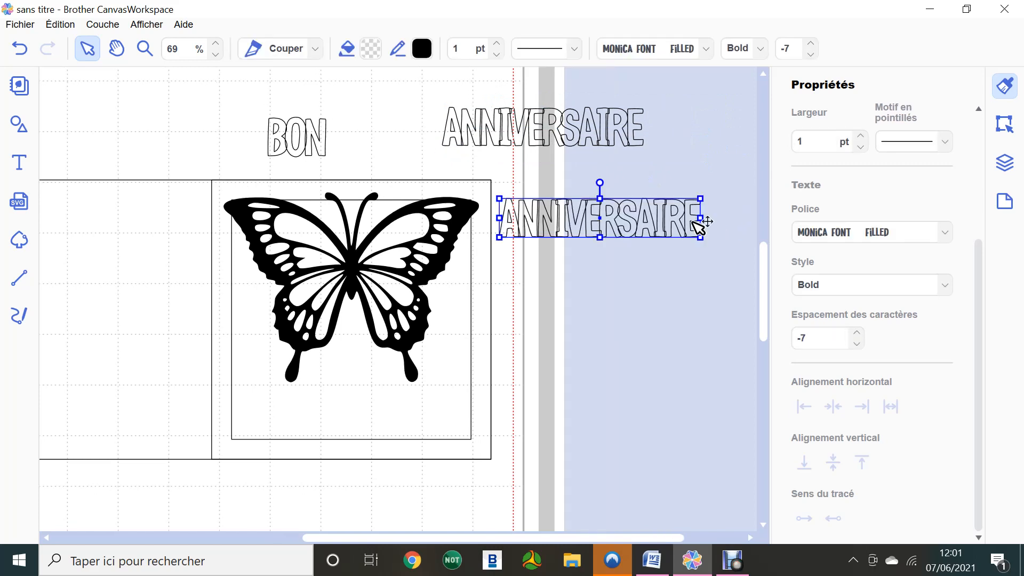
pyautogui.doubleClick(699, 226)
pyautogui.moveTo(754, 219); pyautogui.dragTo(499, 220)
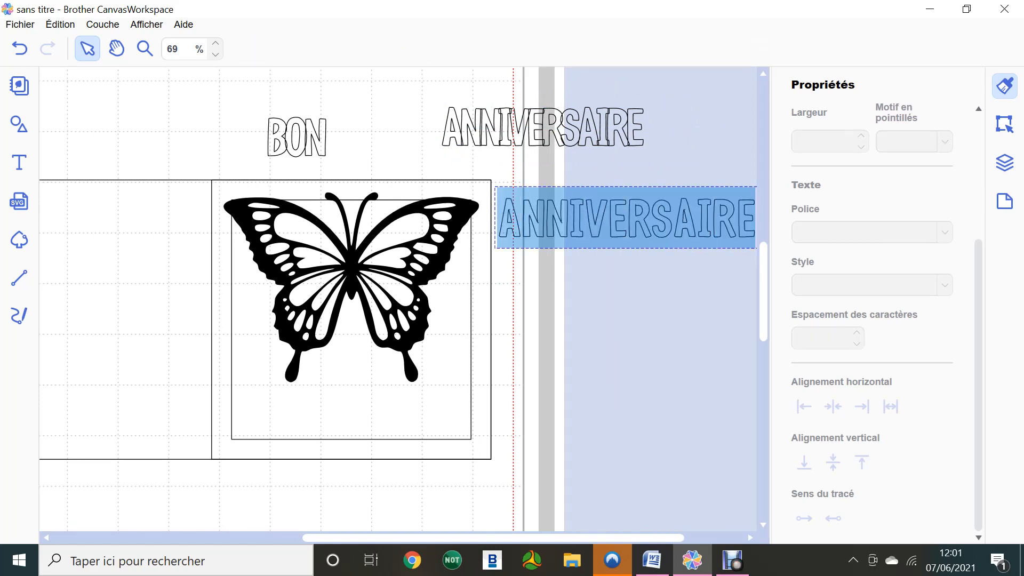
pyautogui.write('TIPHANIE')
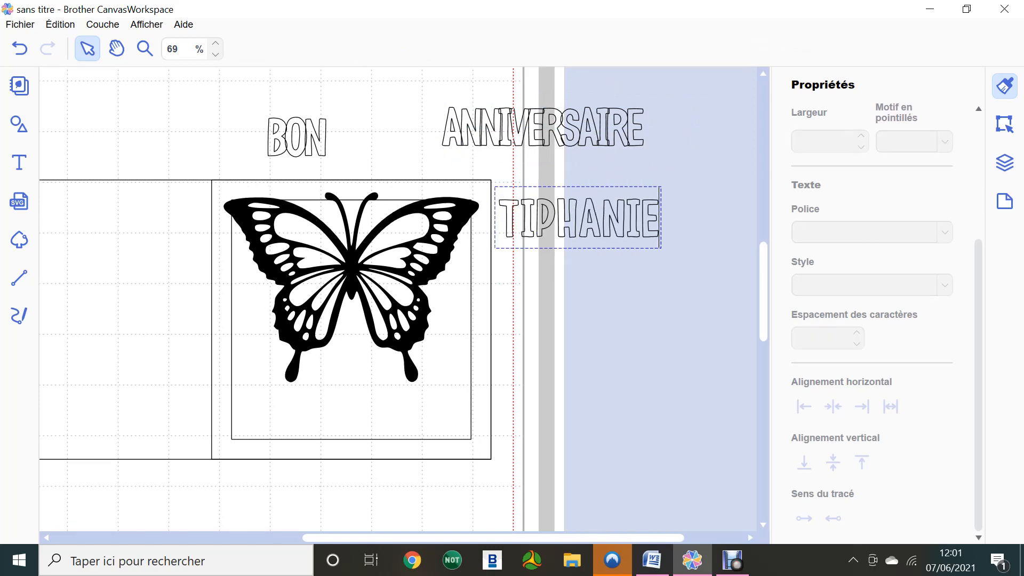
pyautogui.click(640, 353)
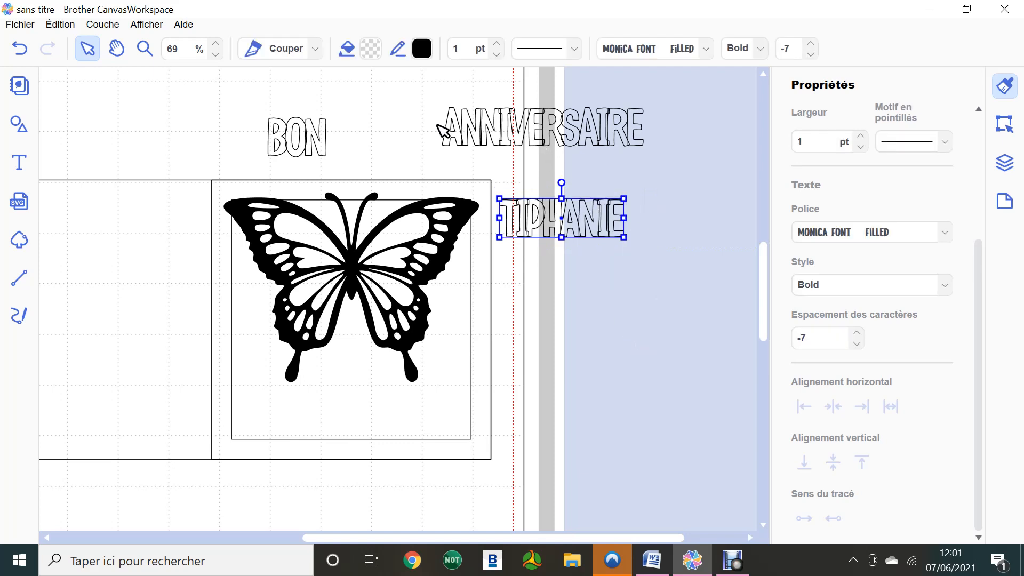
# Step: Move BON between the butterfly's tails and place ANNIVERSAIRE directly beneath it inside the inner square
pyautogui.moveTo(320, 141); pyautogui.dragTo(368, 361)
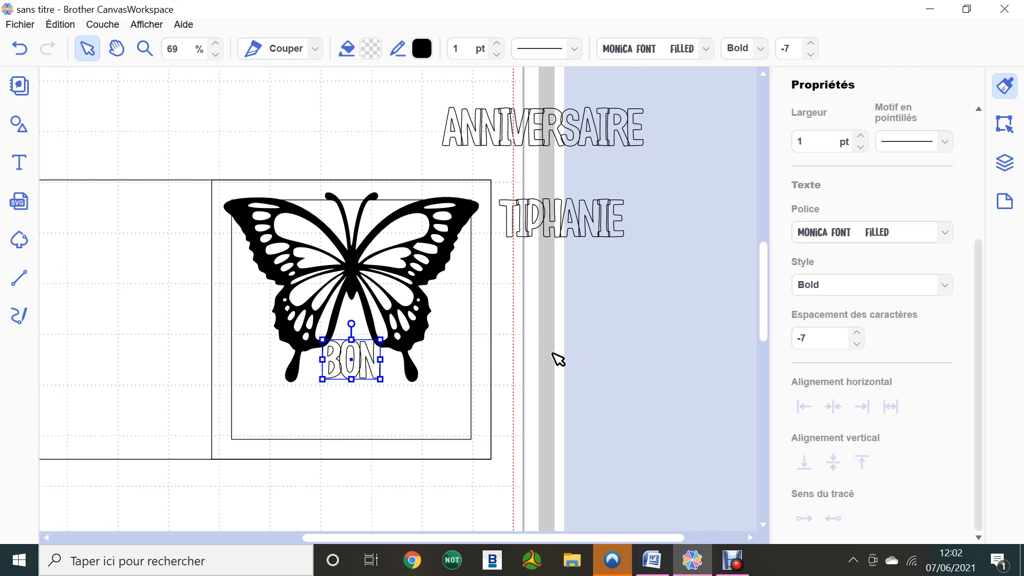
pyautogui.moveTo(590, 132); pyautogui.dragTo(405, 399)
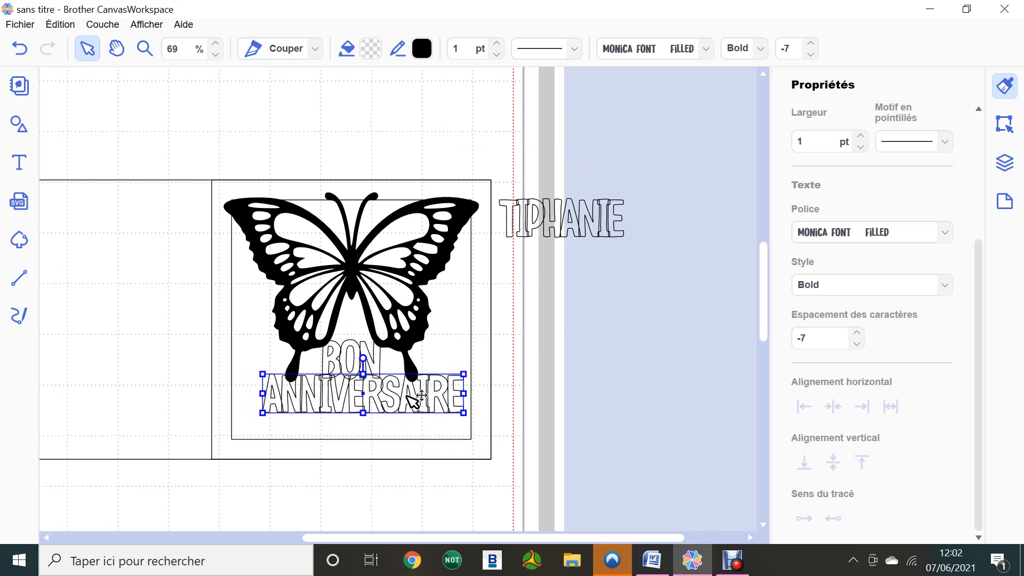
# Step: Shorten the butterfly slightly from its lower edge and place the first name under ANNIVERSAIRE, overlapping the inner square's lower edge
pyautogui.click(425, 292)
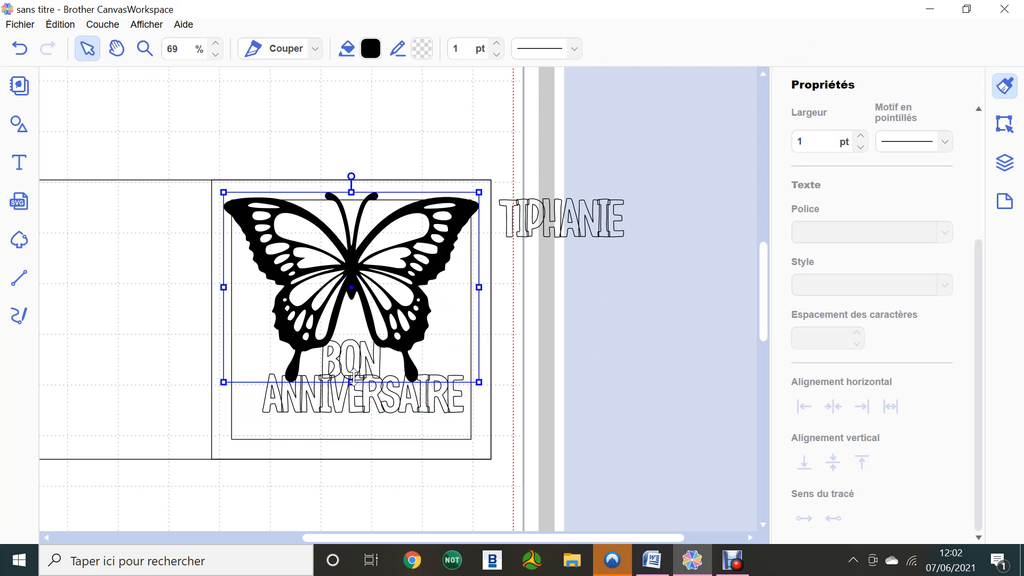
pyautogui.moveTo(351, 381); pyautogui.dragTo(351, 371)
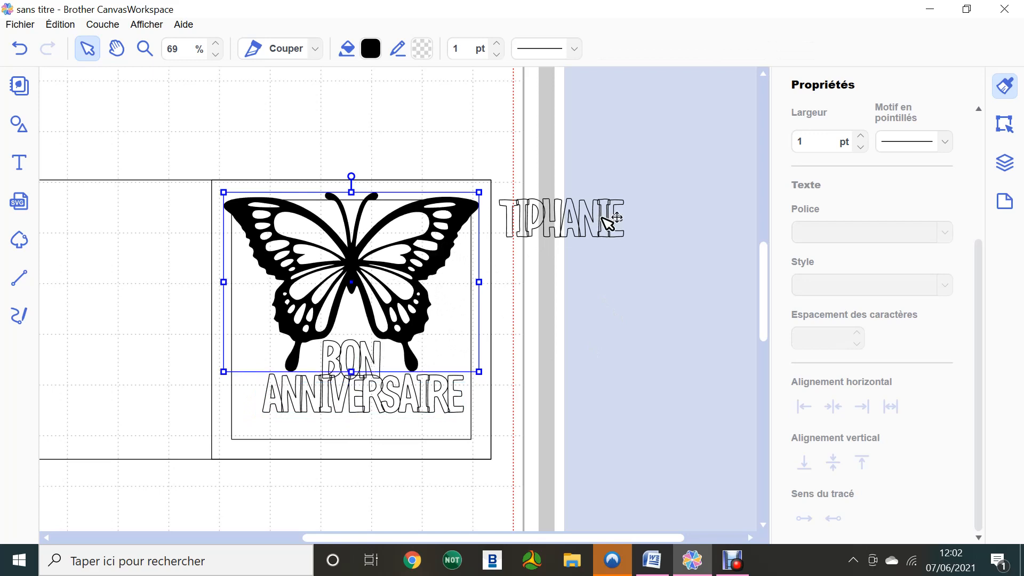
pyautogui.moveTo(606, 217); pyautogui.dragTo(395, 426)
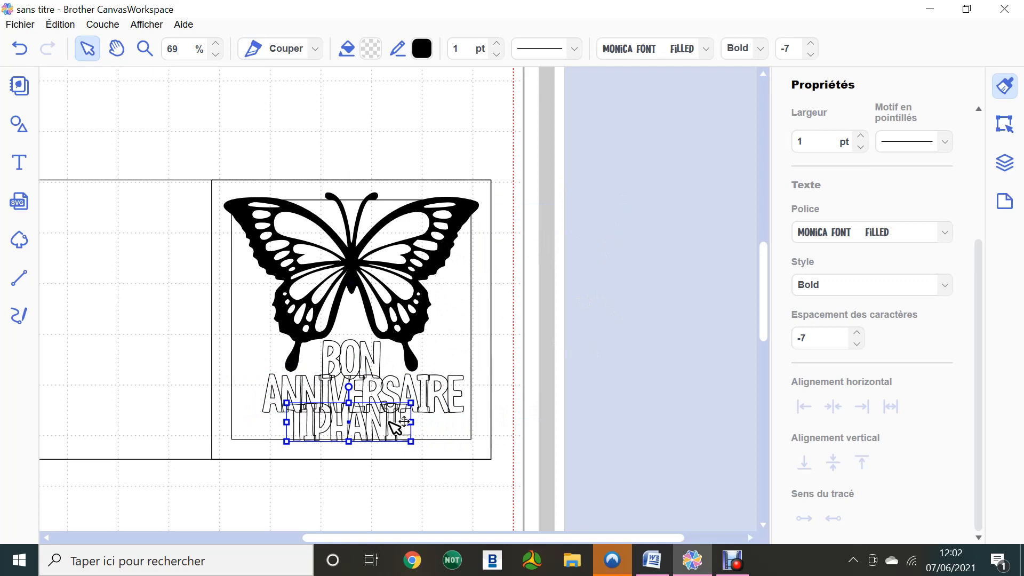
# Step: Nudge BON and ANNIVERSAIRE slightly upward so BON overlaps the butterfly's lower wings and the words still touch each other
pyautogui.click(375, 362)
pyautogui.press('Up')
pyautogui.press('Up')
pyautogui.press('Up')
pyautogui.press('Up')
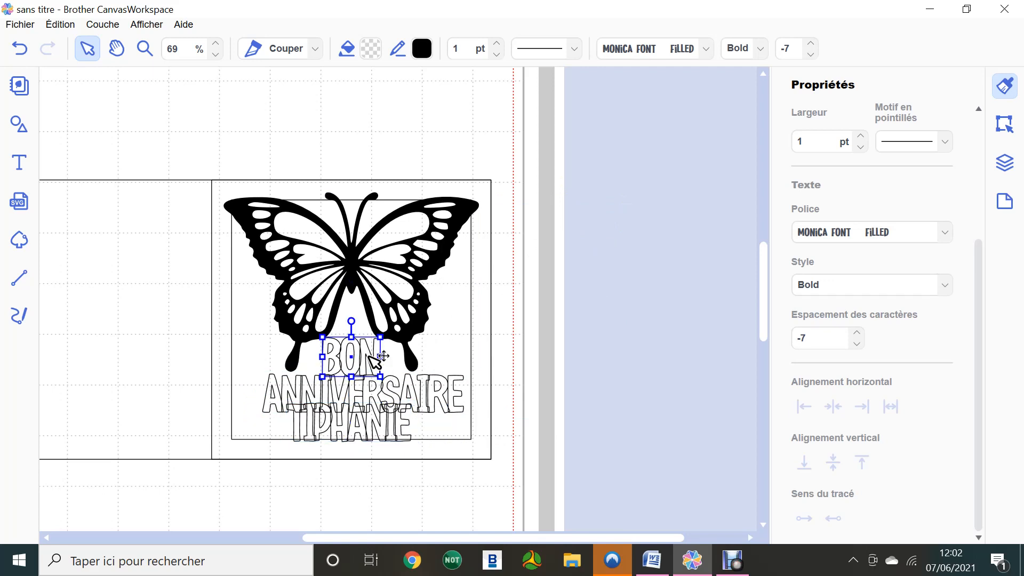
pyautogui.click(382, 387)
pyautogui.press('Up')
pyautogui.press('Up')
pyautogui.press('Up')
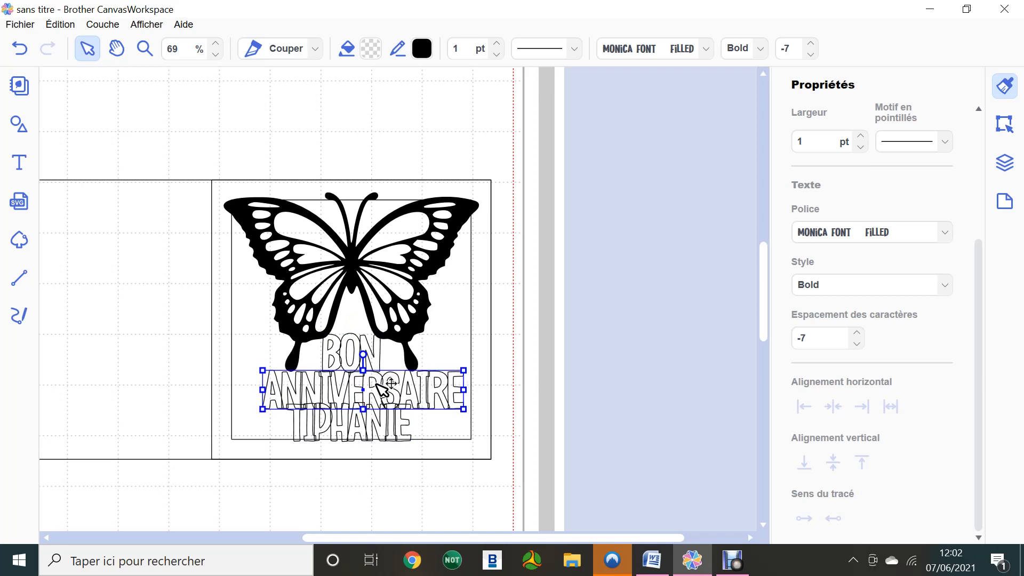
pyautogui.click(590, 411)
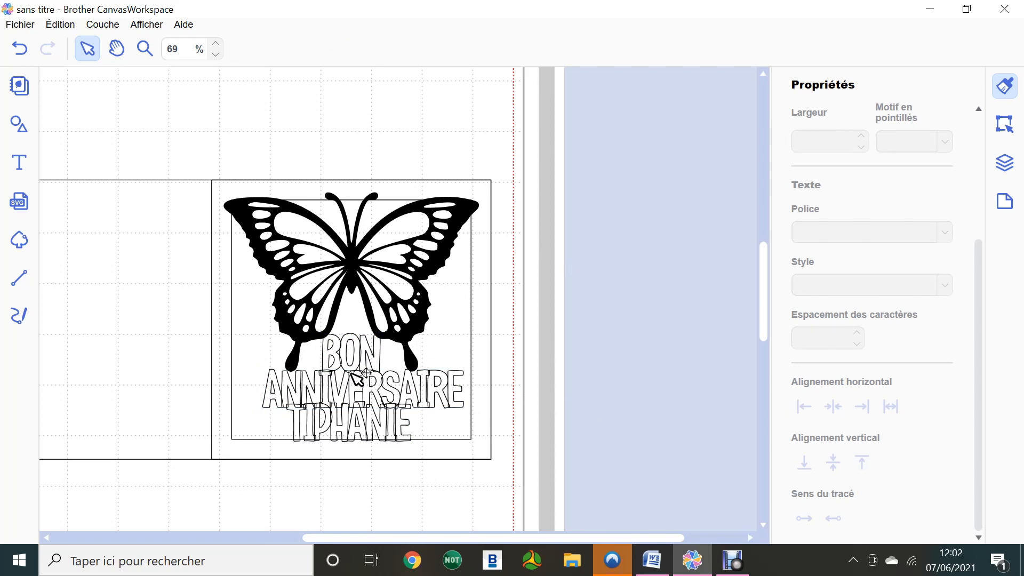
pyautogui.click(373, 390)
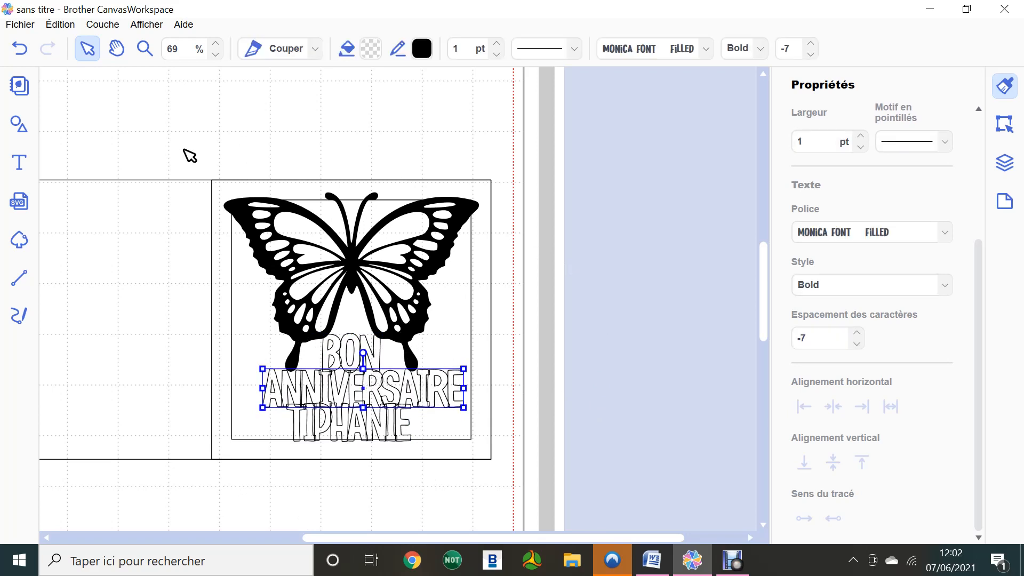
# Step: Remove the long rectangle and centre the squares, the butterfly and the three words horizontally on each other
pyautogui.click(230, 258)
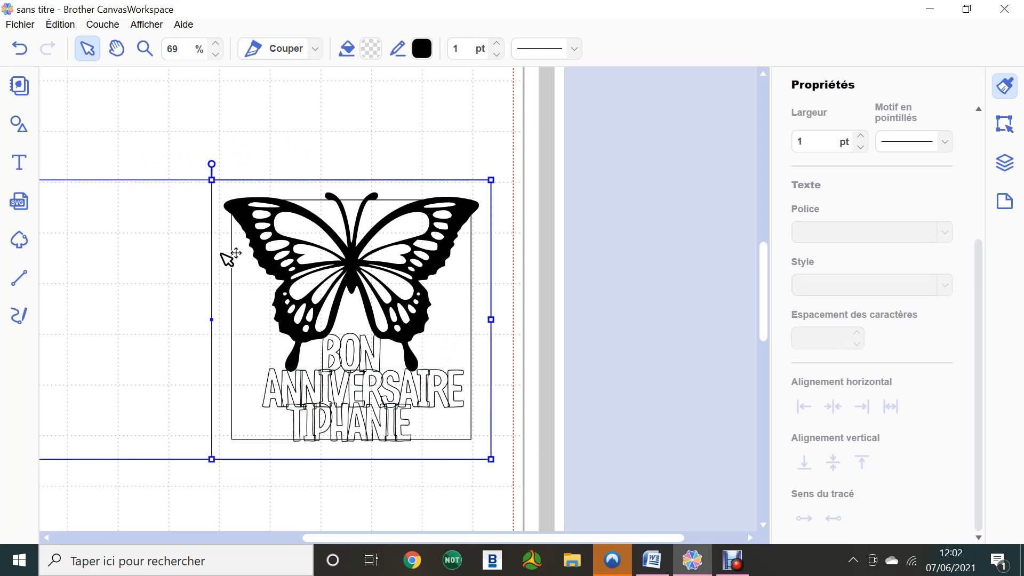
pyautogui.click(171, 484)
pyautogui.moveTo(141, 112); pyautogui.dragTo(546, 504)
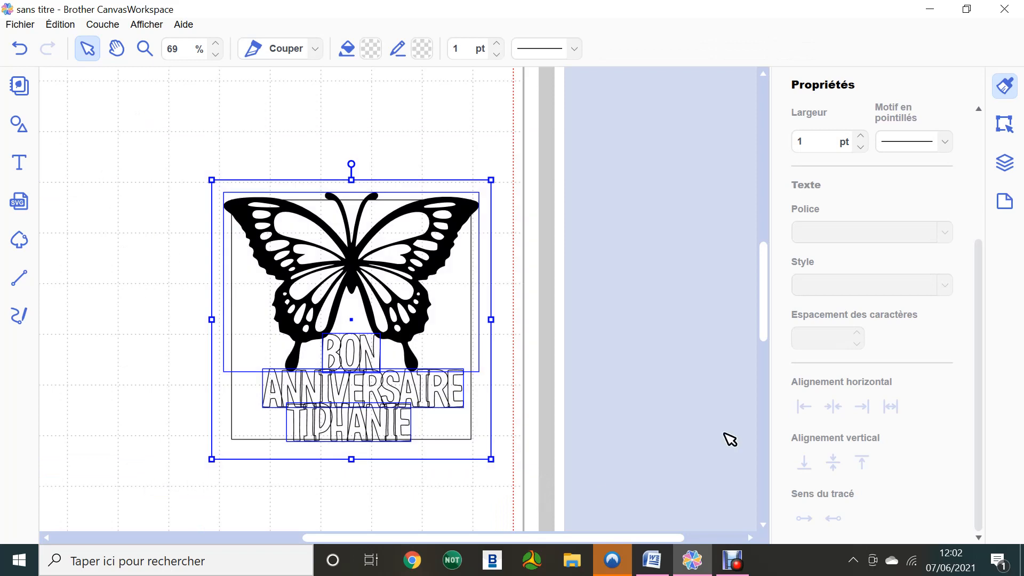
pyautogui.click(1004, 124)
pyautogui.click(833, 452)
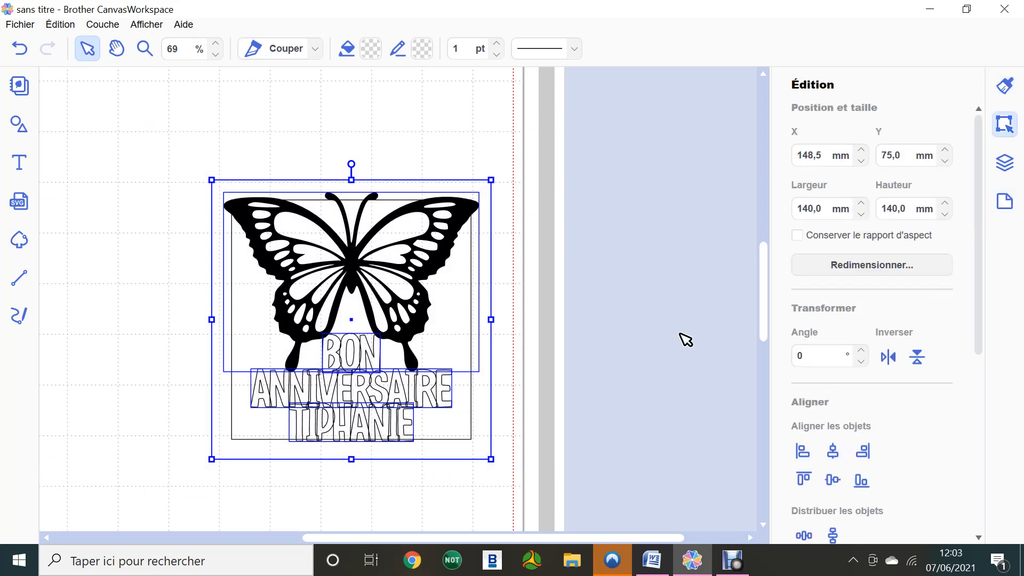
pyautogui.click(638, 430)
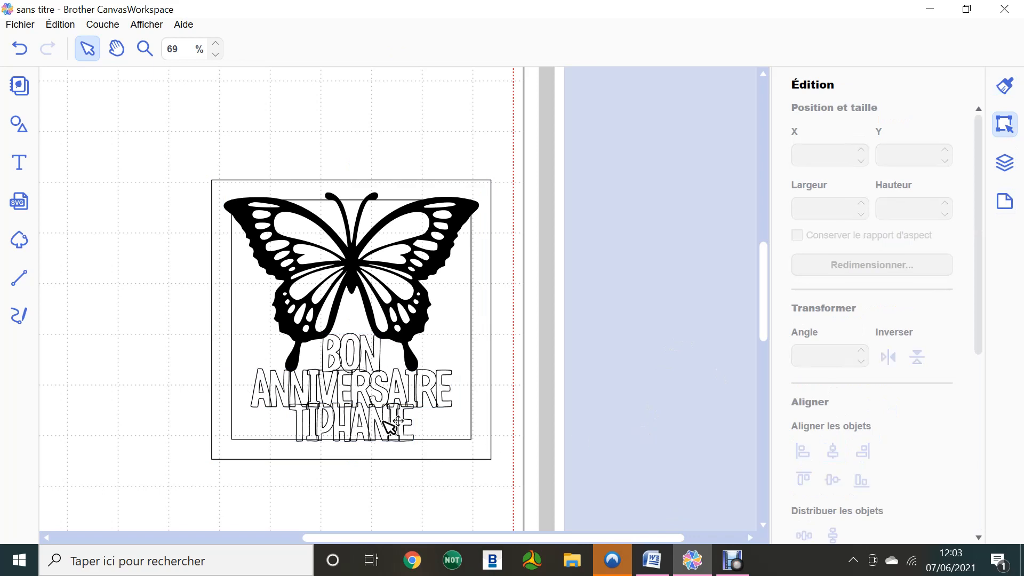
# Step: Group the two squares, the butterfly and the three words together, leaving the long rectangle out
pyautogui.moveTo(197, 110); pyautogui.dragTo(471, 471)
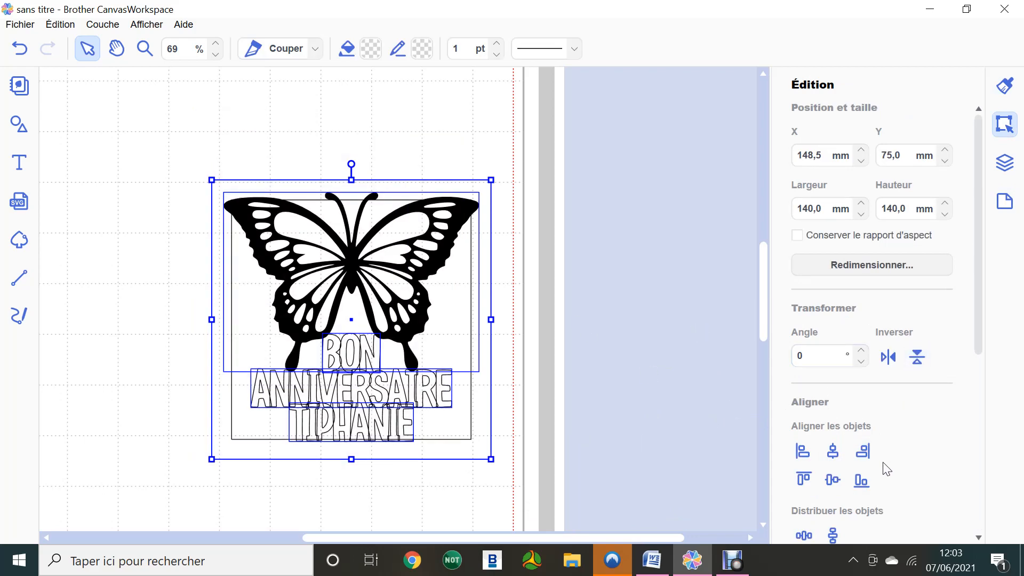
pyautogui.click(1006, 159)
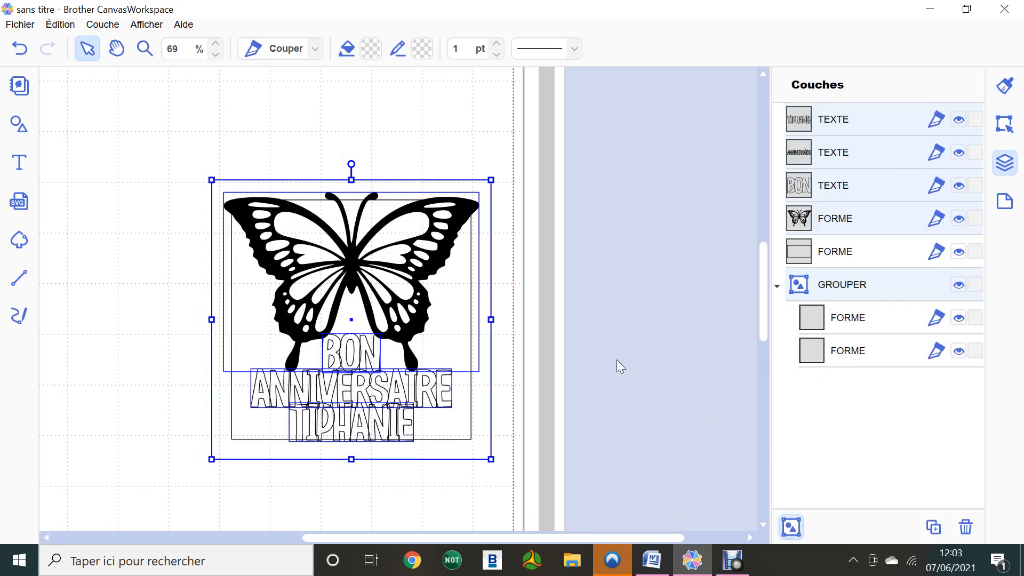
pyautogui.scroll(-3, 617, 359)
pyautogui.moveTo(456, 480); pyautogui.dragTo(489, 128)
# Step: Centre the grouped design vertically on the long rectangle and align both on their right edges
pyautogui.moveTo(629, 233); pyautogui.dragTo(326, 164)
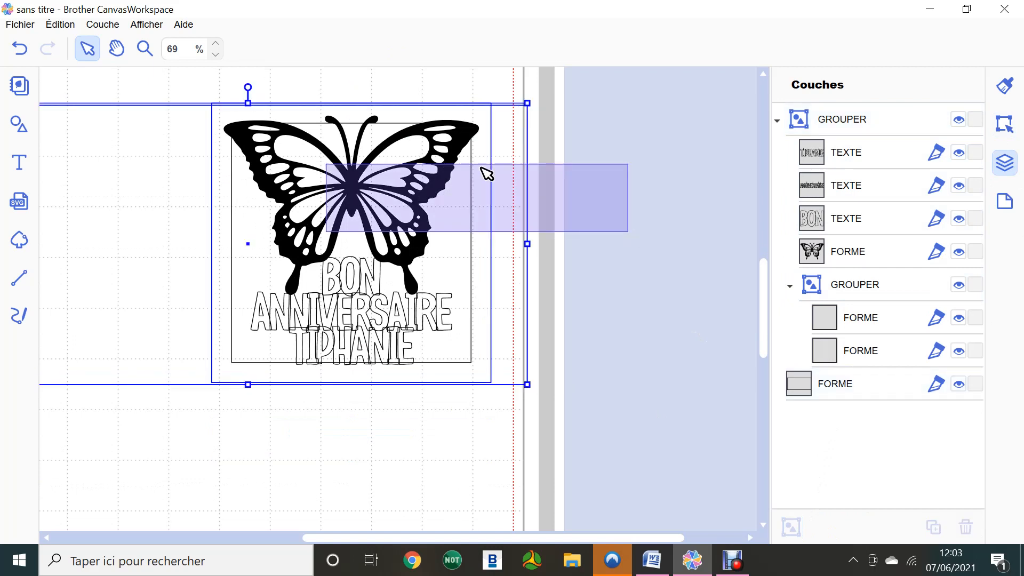
pyautogui.click(1004, 124)
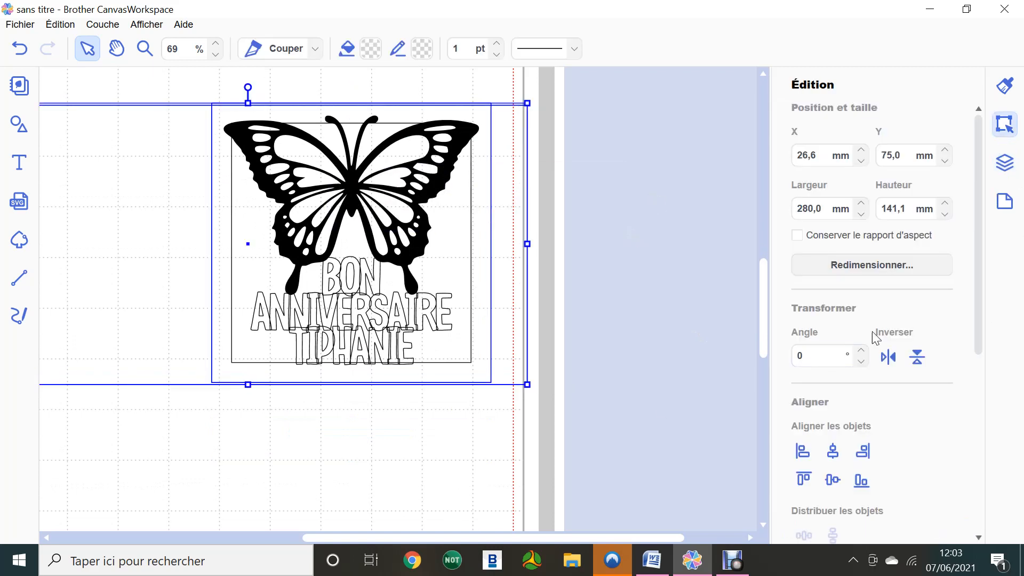
pyautogui.click(832, 480)
pyautogui.click(862, 451)
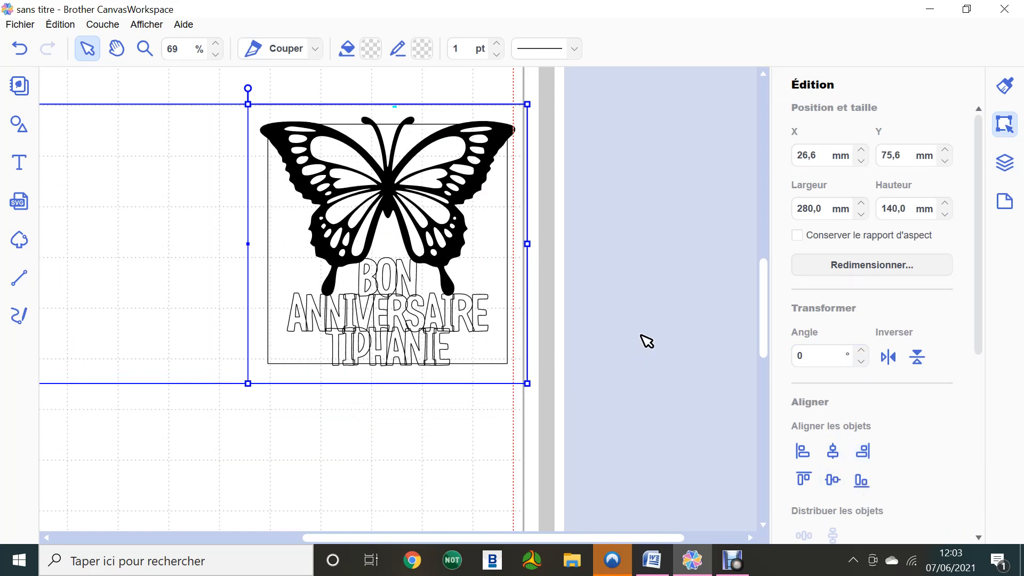
pyautogui.click(646, 342)
# Step: Ungroup the design, then ungroup the two framing squares so each shape is separate
pyautogui.click(460, 238)
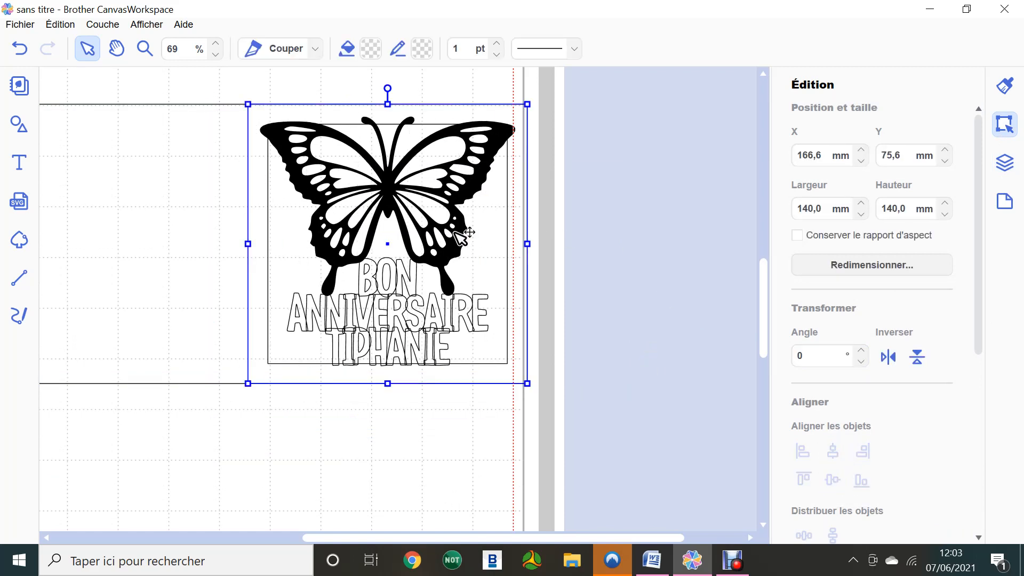
pyautogui.rightClick(455, 232)
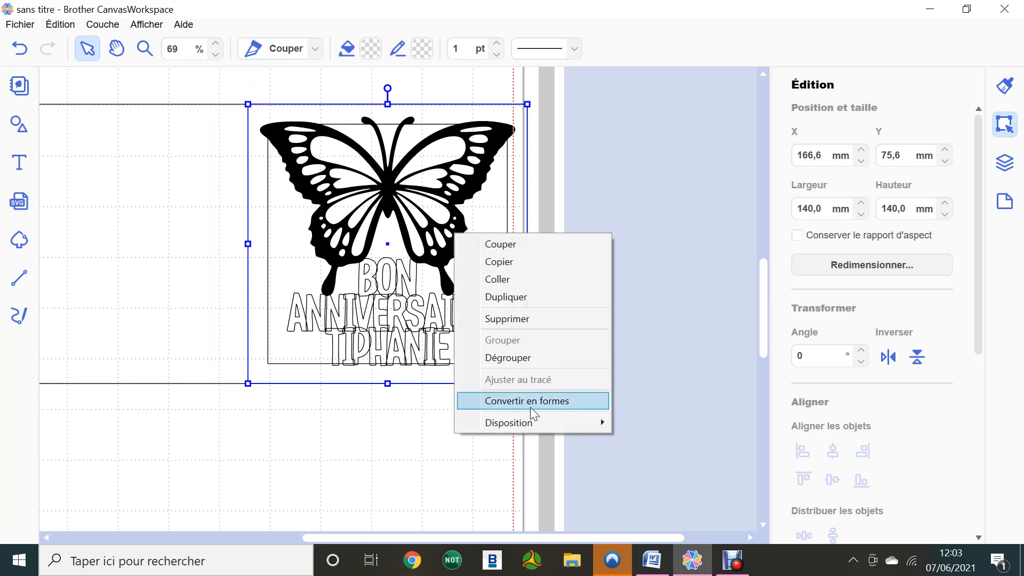
pyautogui.click(558, 358)
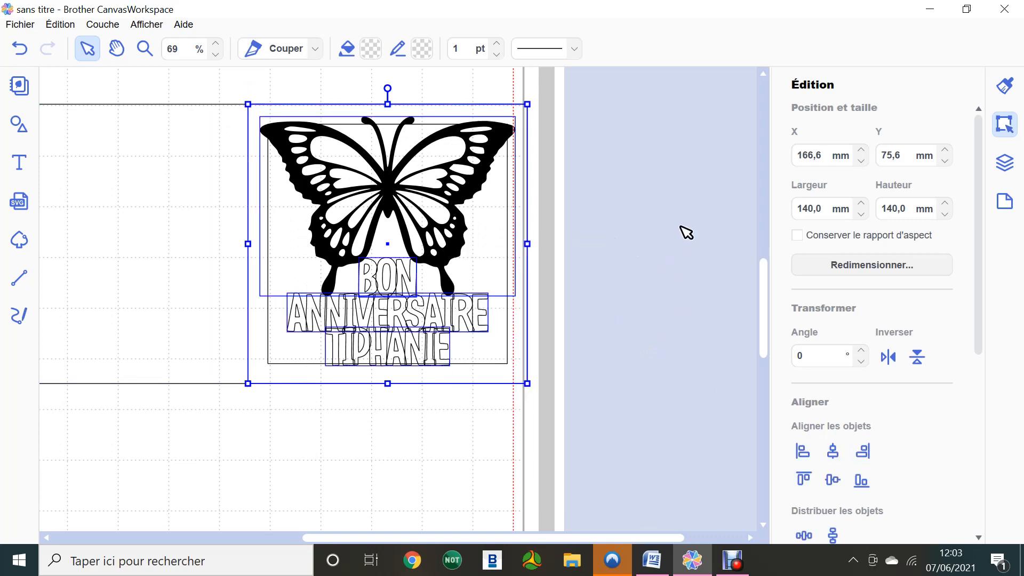
pyautogui.click(292, 253)
pyautogui.click(259, 213)
pyautogui.rightClick(259, 212)
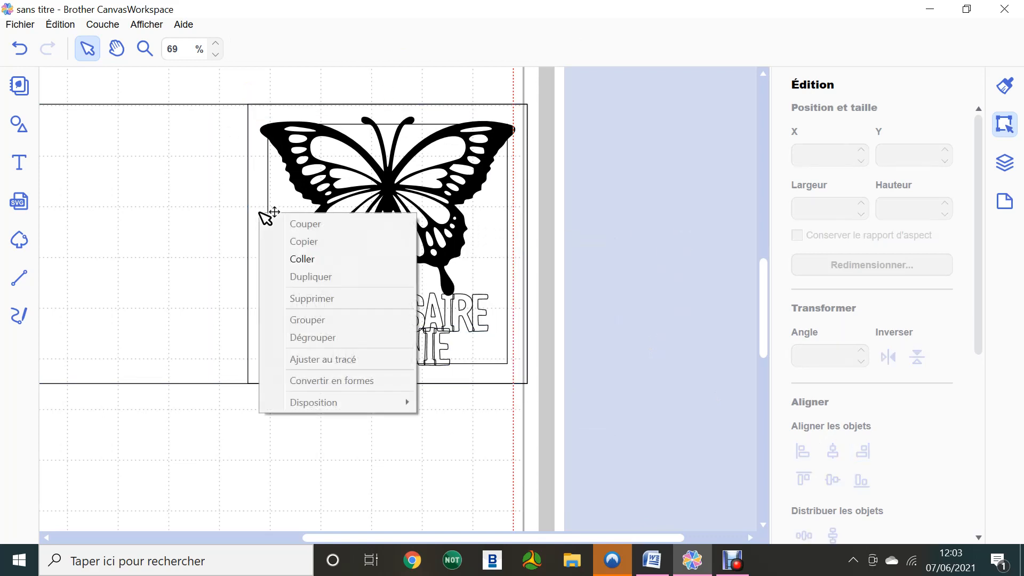
pyautogui.click(257, 198)
pyautogui.rightClick(256, 194)
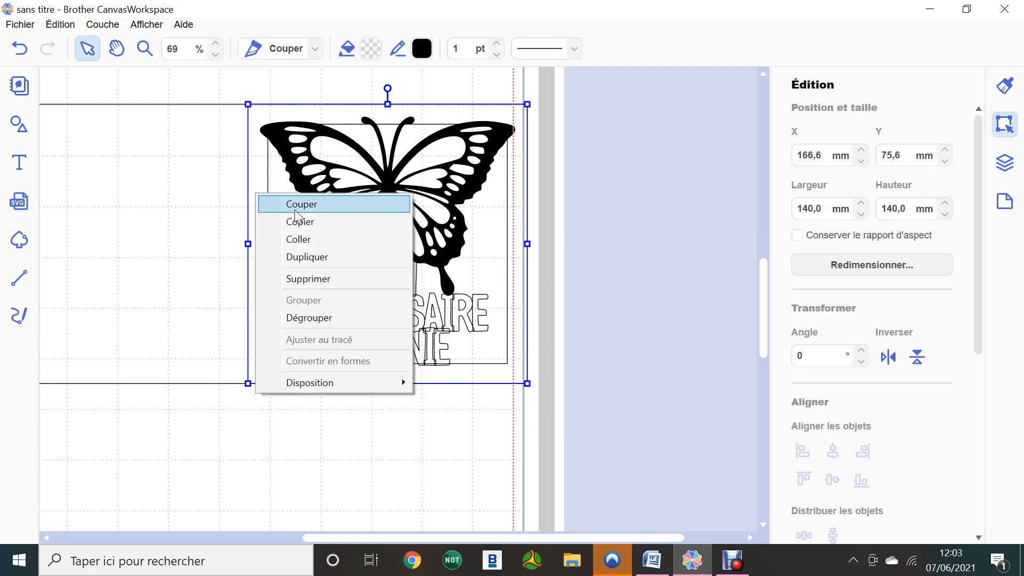
pyautogui.click(328, 319)
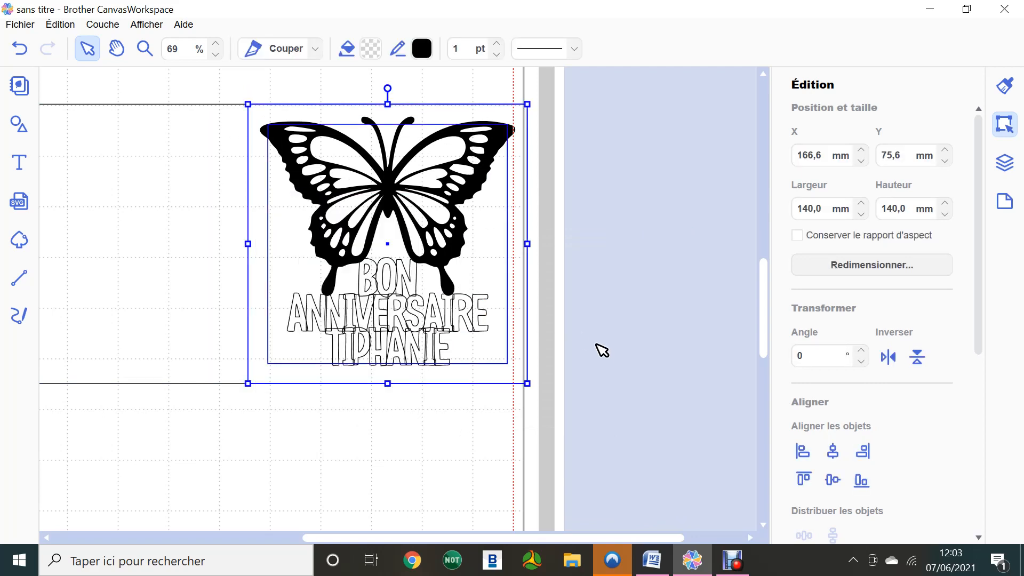
pyautogui.click(652, 292)
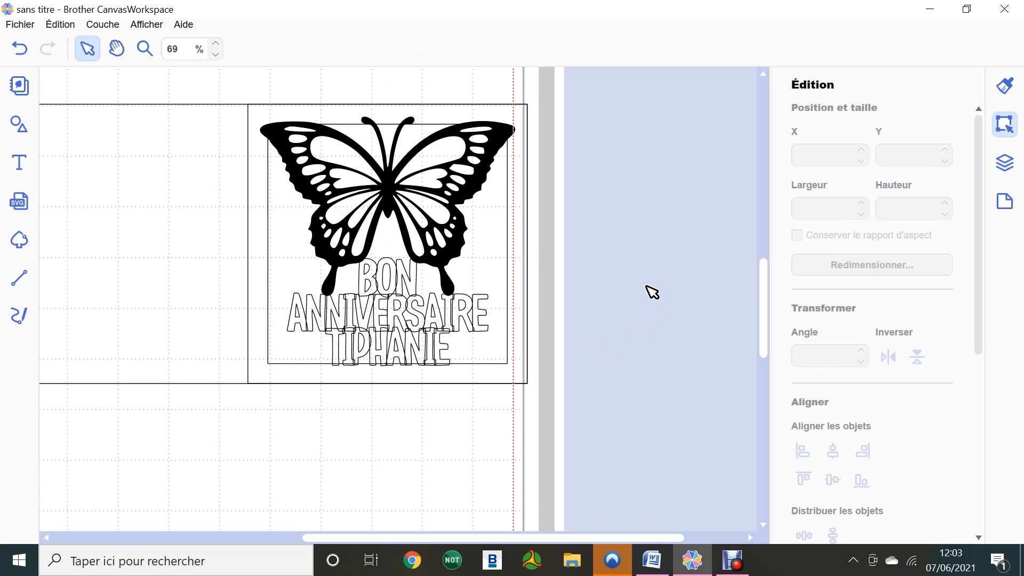
# Step: Subtract the inner square from the long rectangle to cut a window in the card's front half
pyautogui.click(491, 232)
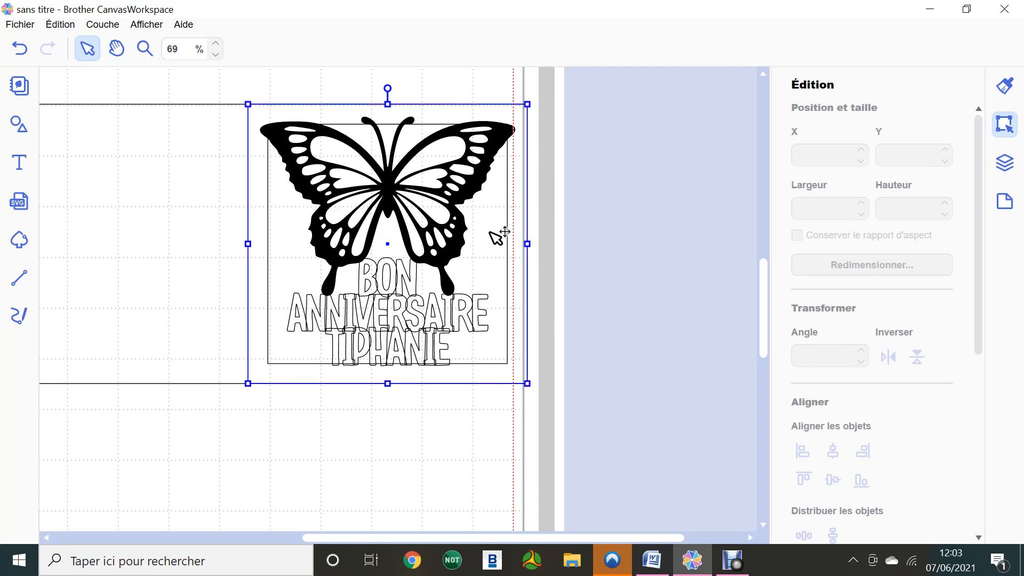
pyautogui.click(998, 169)
pyautogui.click(832, 288)
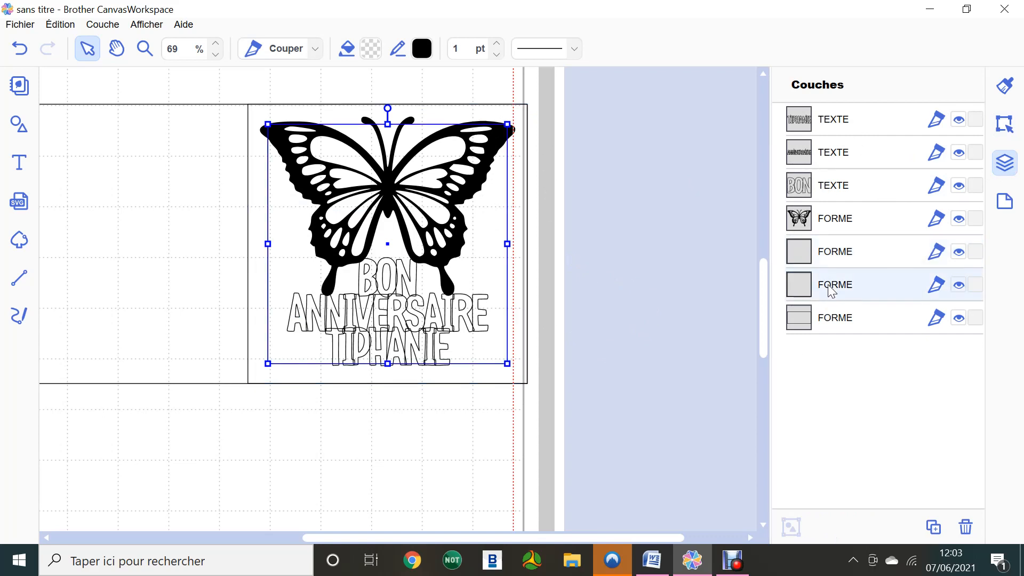
pyautogui.keyDown('ctrl'); pyautogui.click(844, 322); pyautogui.keyUp('ctrl')
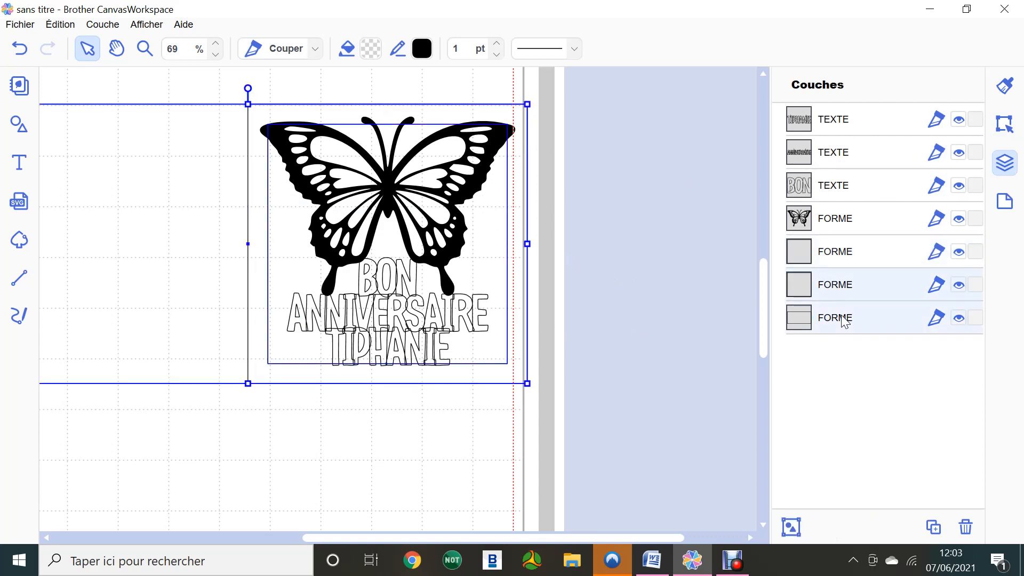
pyautogui.click(1005, 125)
pyautogui.scroll(-5, 901, 427)
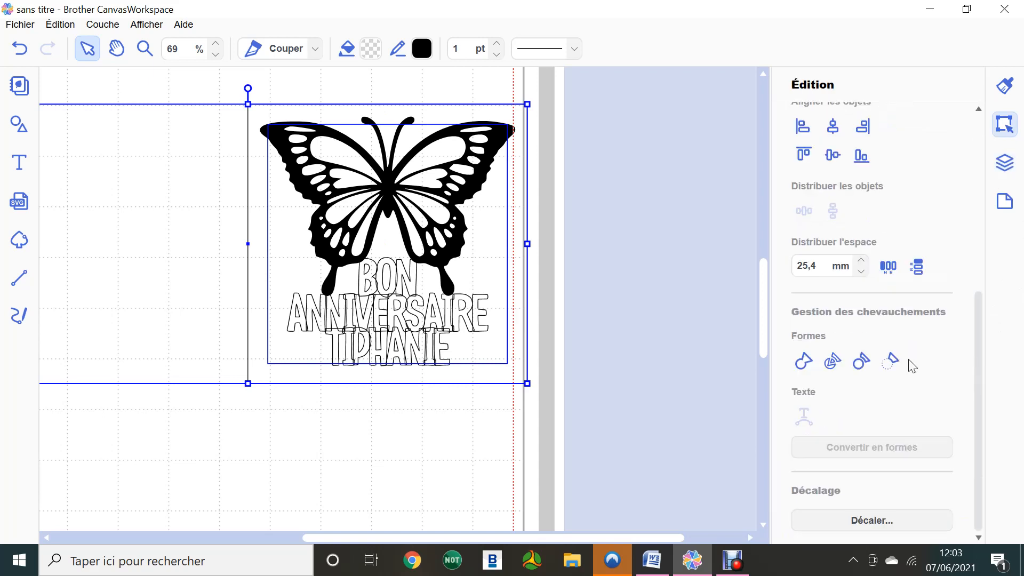
pyautogui.click(887, 364)
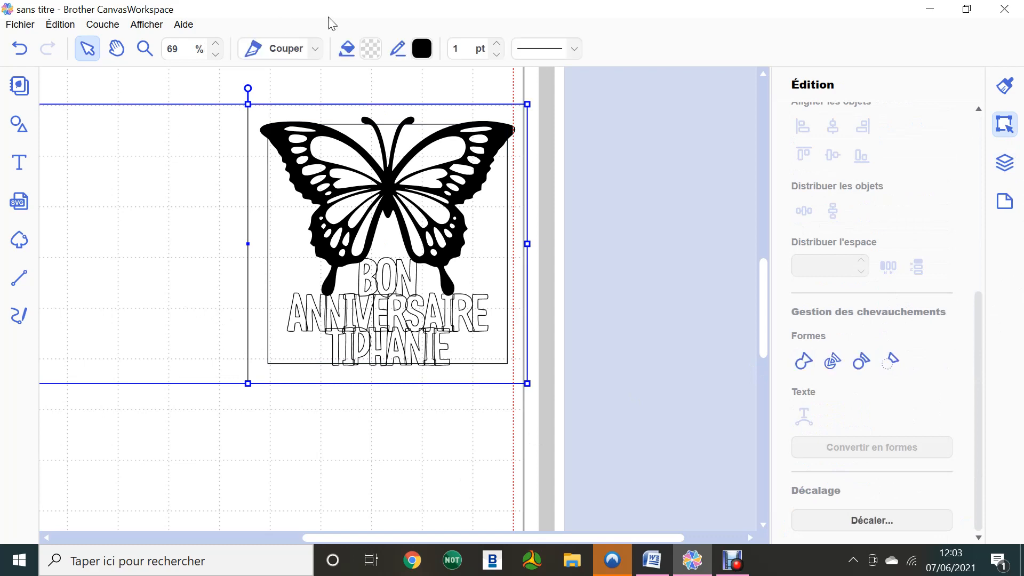
# Step: Fill the windowed card shape with dark plum #5B0033
pyautogui.click(372, 49)
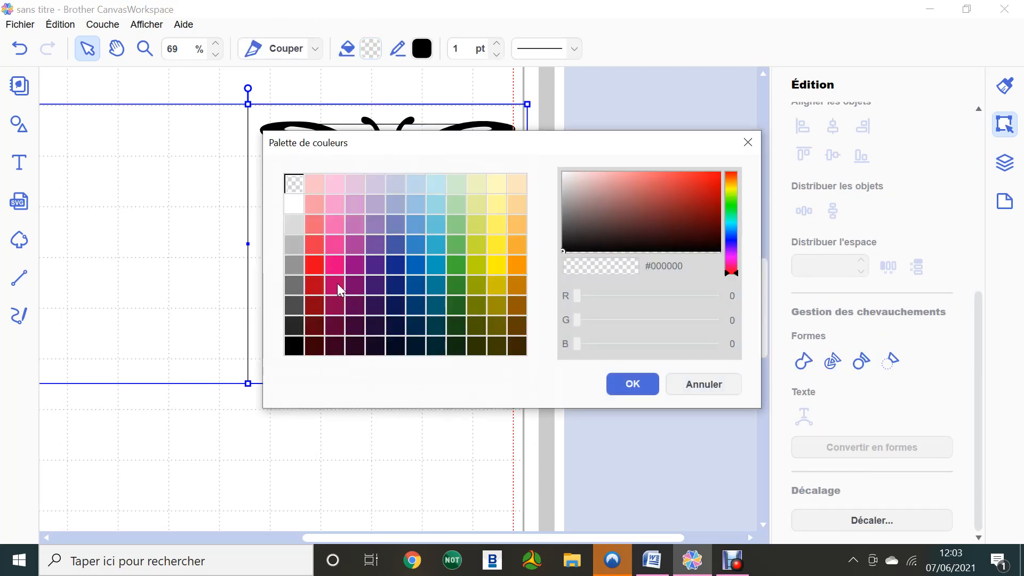
pyautogui.click(335, 324)
pyautogui.click(621, 384)
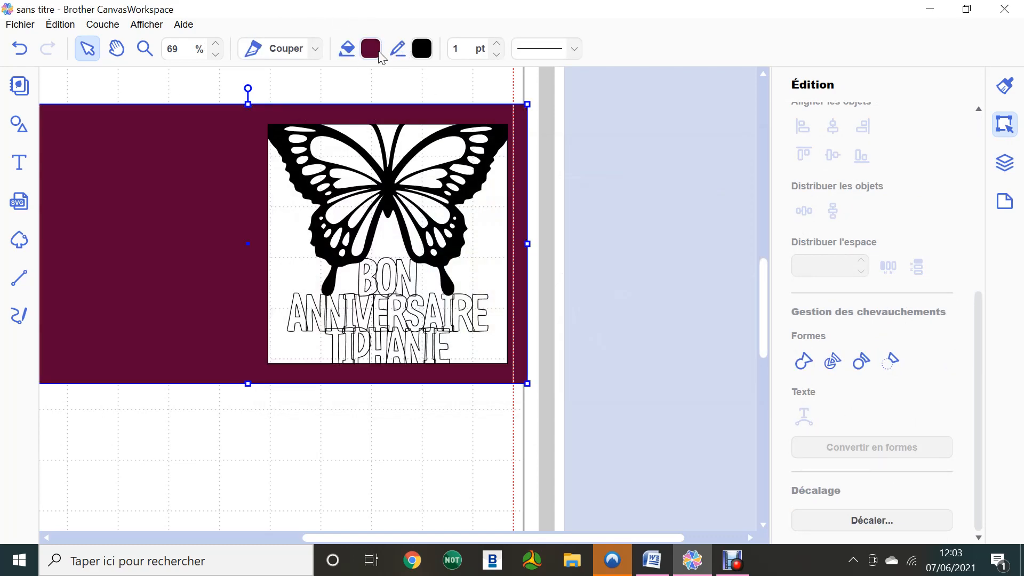
pyautogui.click(372, 48)
pyautogui.click(704, 383)
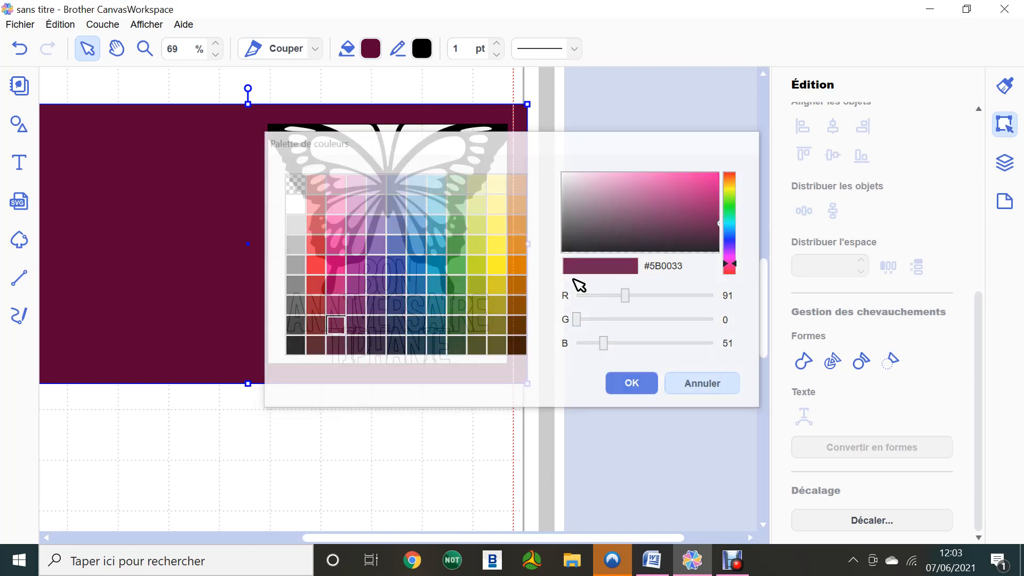
pyautogui.click(298, 189)
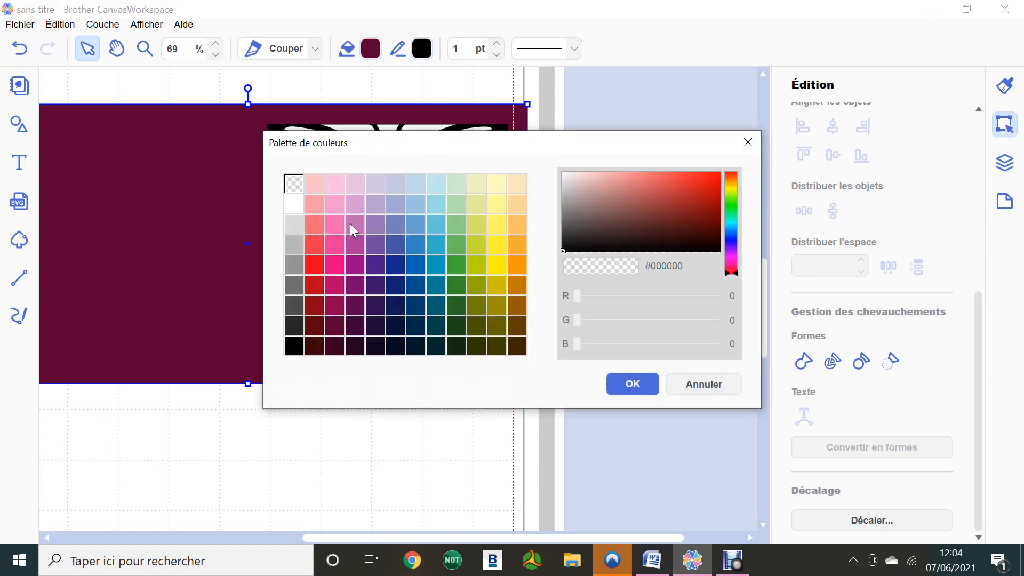
pyautogui.click(633, 394)
pyautogui.click(659, 378)
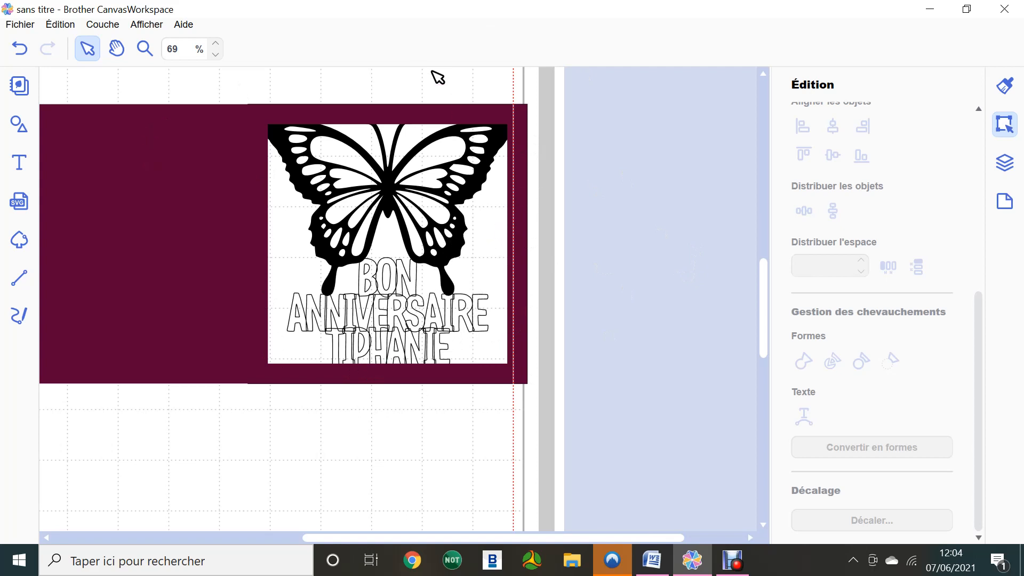
# Step: Try to weld the plum card shape, the butterfly and the three words together, excluding the outer square
pyautogui.moveTo(222, 76); pyautogui.dragTo(557, 494)
pyautogui.click(1006, 163)
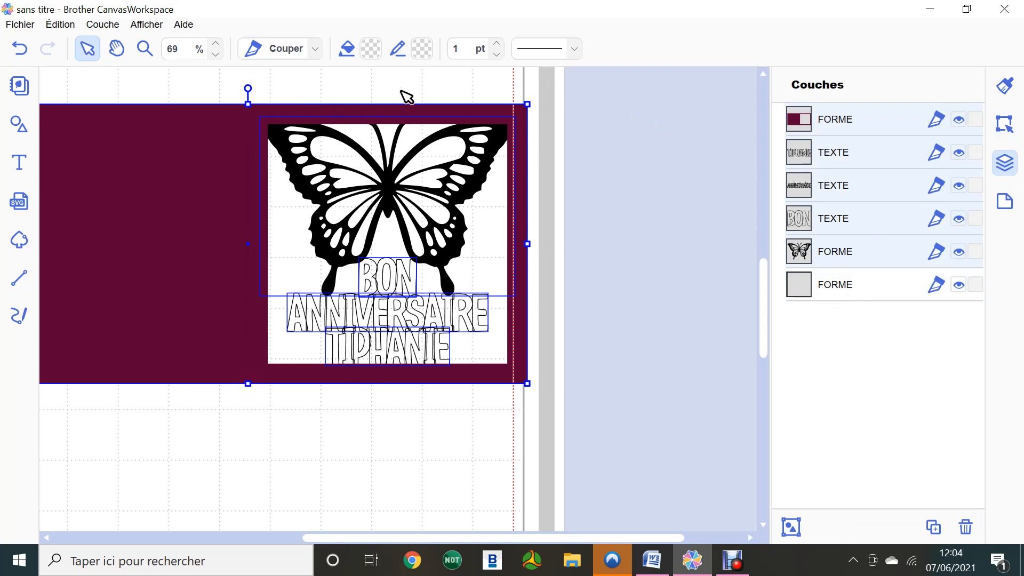
pyautogui.click(1006, 124)
pyautogui.scroll(-5, 835, 459)
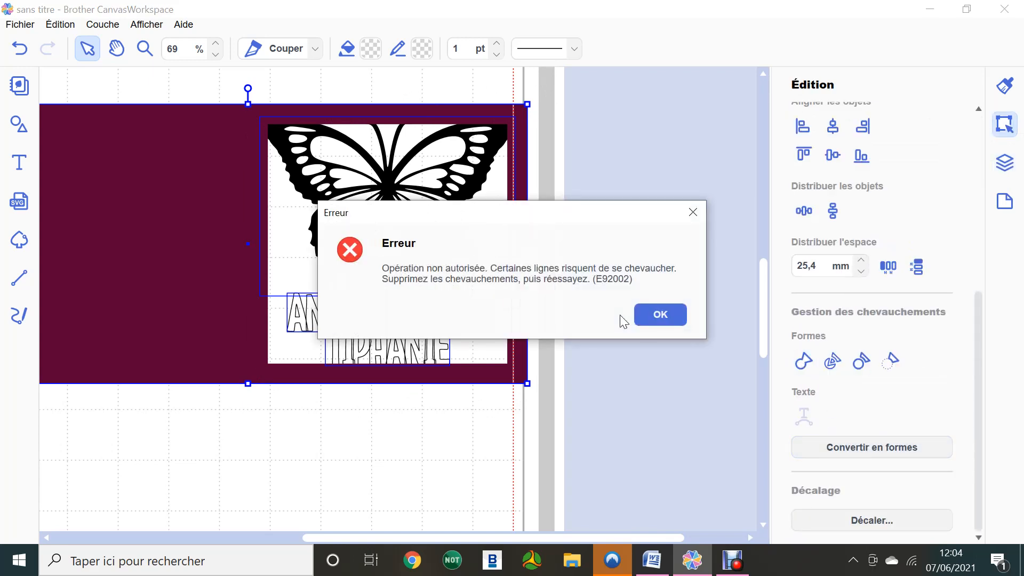
pyautogui.click(669, 315)
pyautogui.click(631, 383)
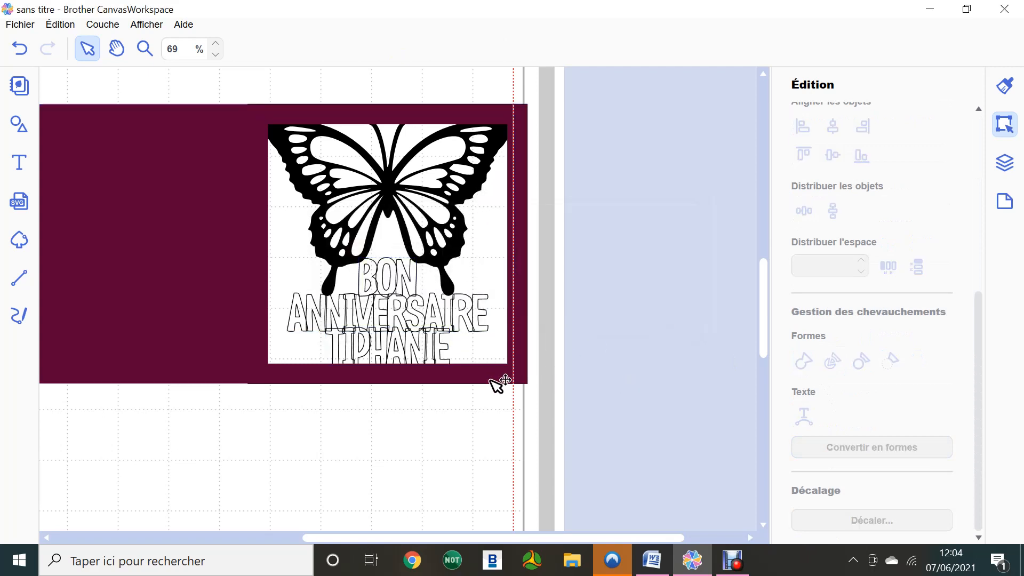
# Step: Reselect everything except the outer square and try the weld once more
pyautogui.click(433, 345)
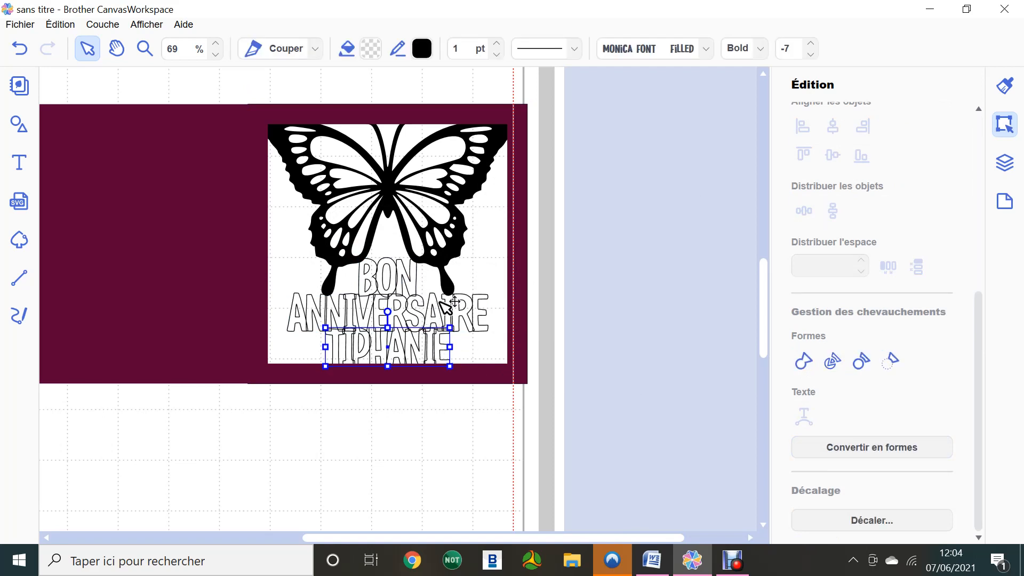
pyautogui.click(664, 419)
pyautogui.moveTo(570, 438); pyautogui.dragTo(376, 114)
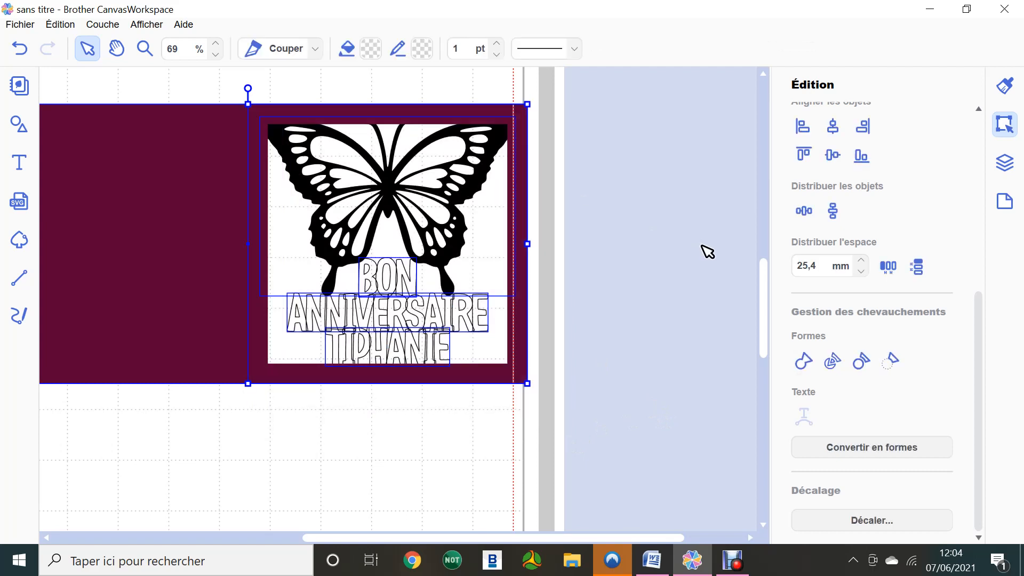
pyautogui.click(1004, 163)
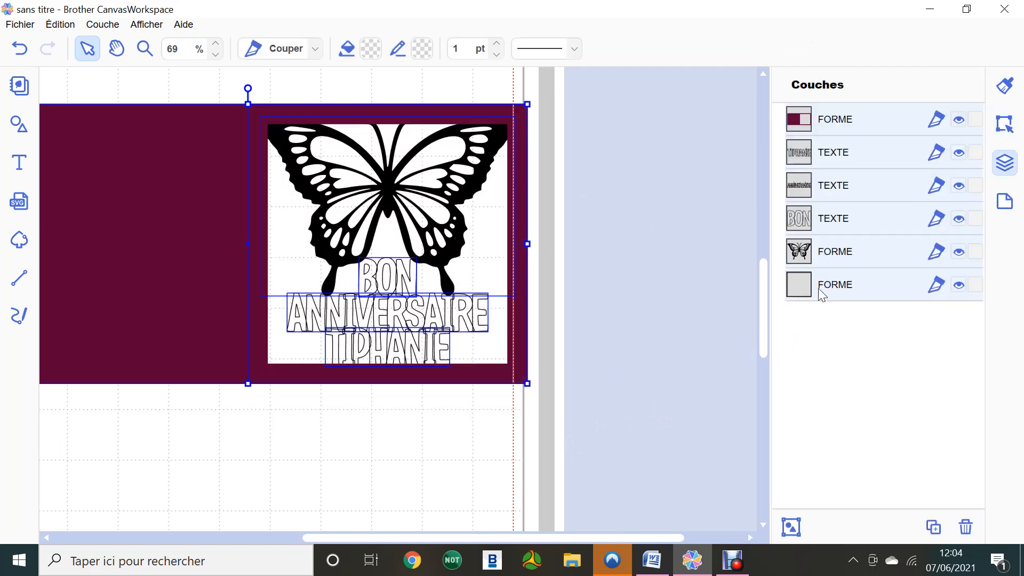
pyautogui.keyDown('ctrl'); pyautogui.click(853, 292); pyautogui.keyUp('ctrl')
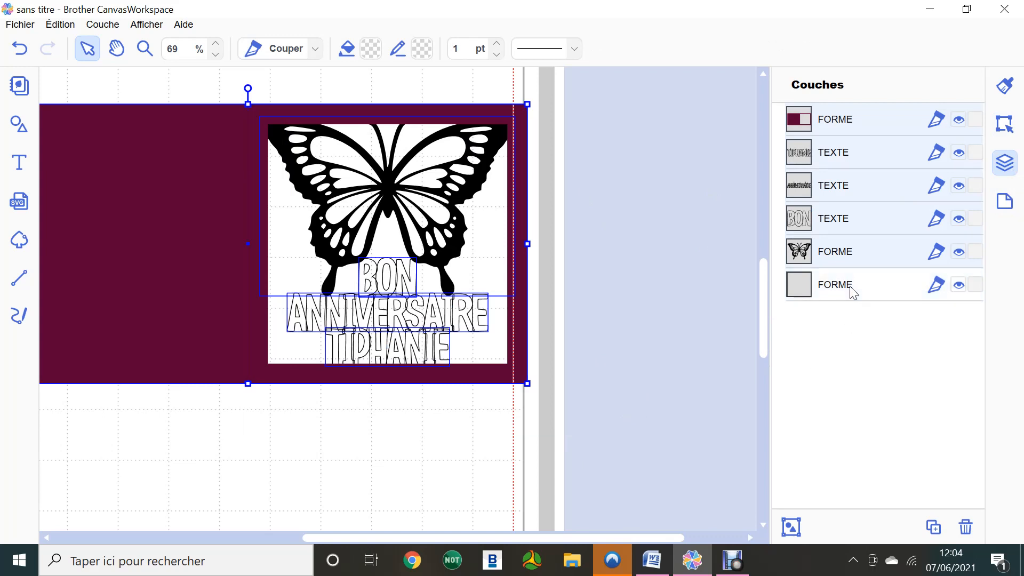
pyautogui.click(1001, 133)
pyautogui.scroll(-5, 804, 338)
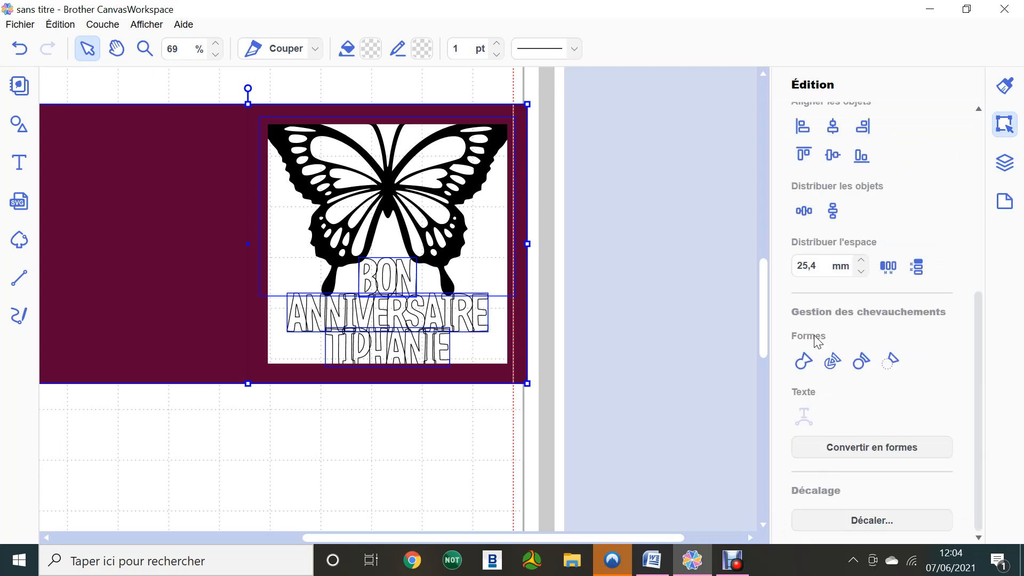
pyautogui.click(805, 364)
pyautogui.click(659, 315)
pyautogui.click(614, 169)
# Step: Weld the butterfly alone to the plum card shape
pyautogui.click(502, 144)
pyautogui.keyDown('shift'); pyautogui.click(206, 182); pyautogui.keyUp('shift')
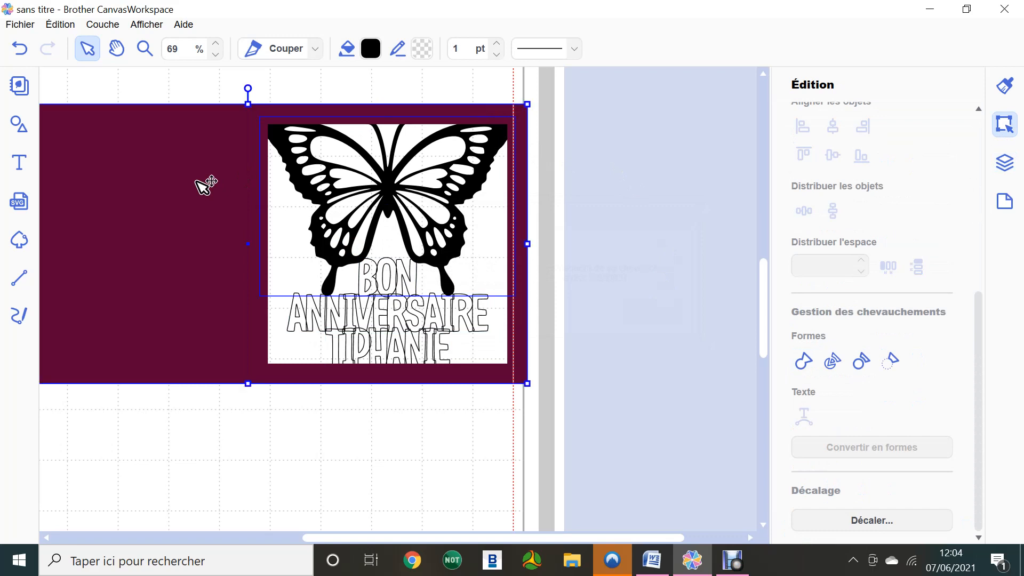
pyautogui.click(804, 361)
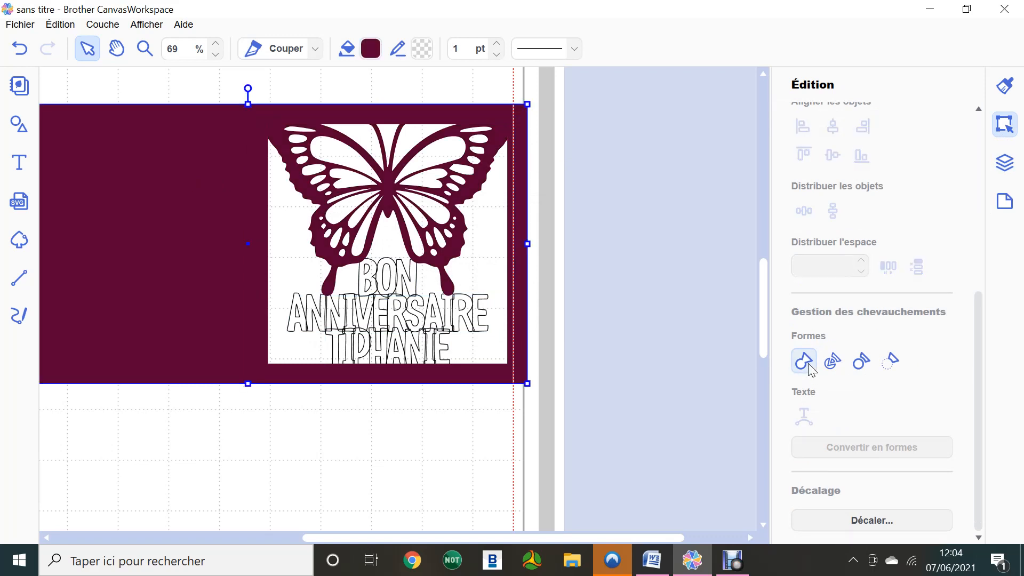
# Step: Weld the word BON and the word ANNIVERSAIRE to the plum card shape, one after the other
pyautogui.keyDown('shift'); pyautogui.click(418, 279); pyautogui.keyUp('shift')
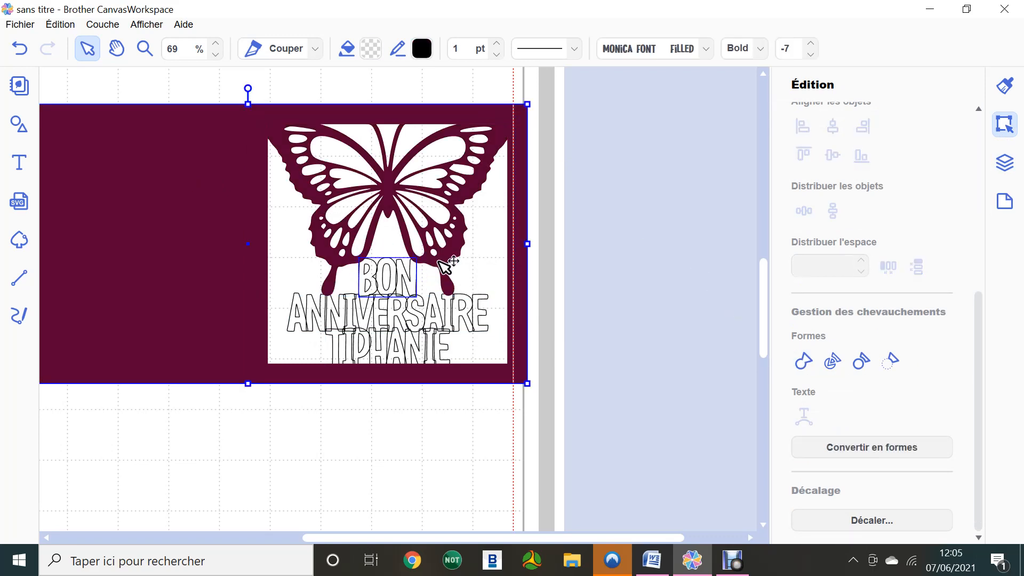
pyautogui.click(803, 360)
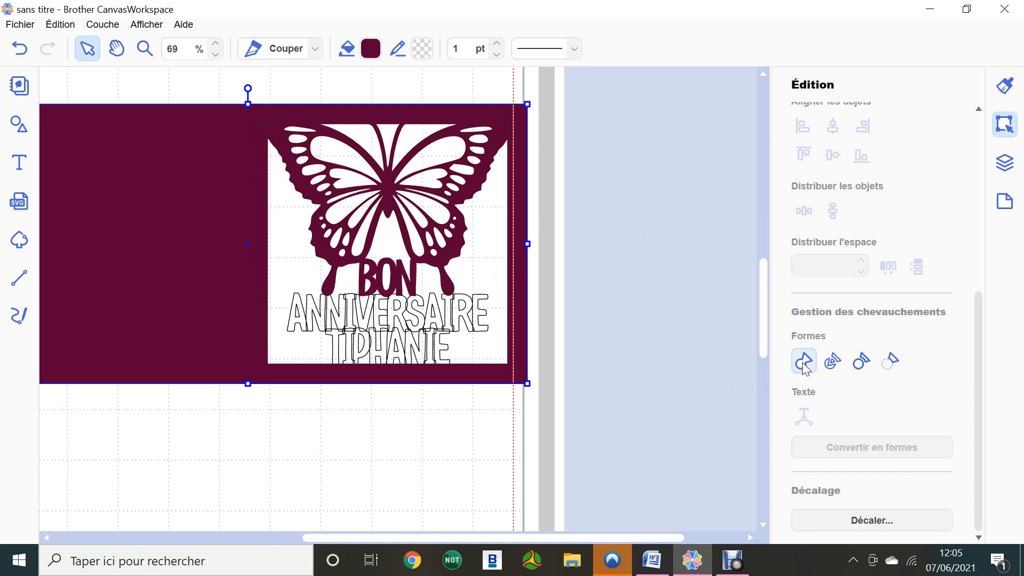
pyautogui.keyDown('shift'); pyautogui.click(460, 305); pyautogui.keyUp('shift')
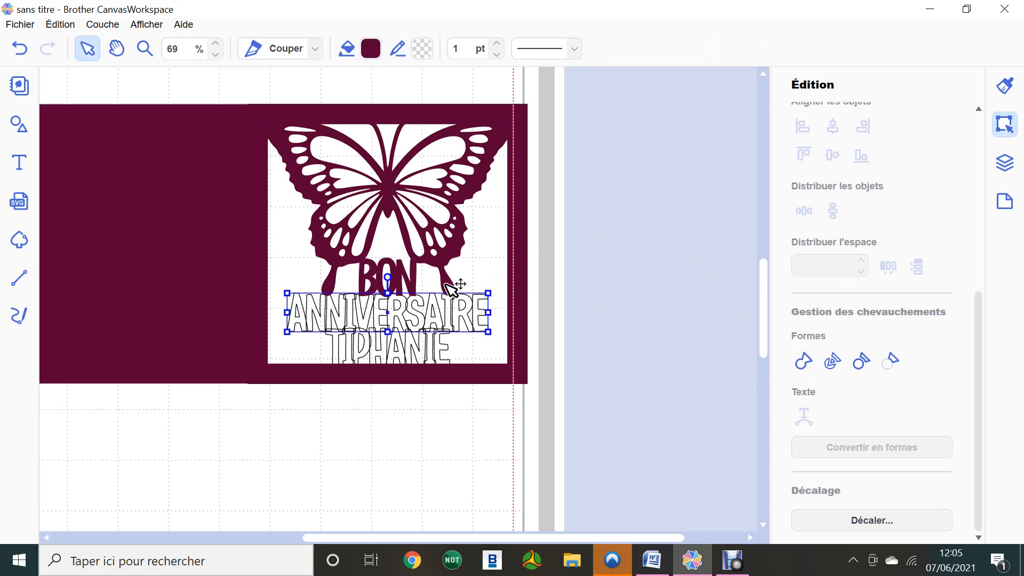
pyautogui.click(802, 364)
# Step: Weld the first name below ANNIVERSAIRE to the plum card shape
pyautogui.click(441, 346)
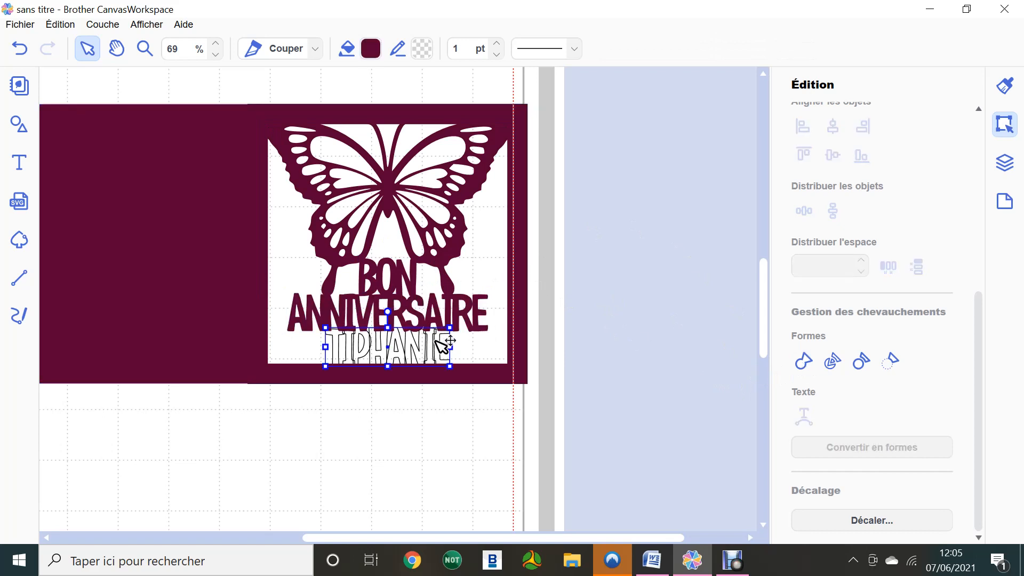
pyautogui.keyDown('shift'); pyautogui.click(465, 319); pyautogui.keyUp('shift')
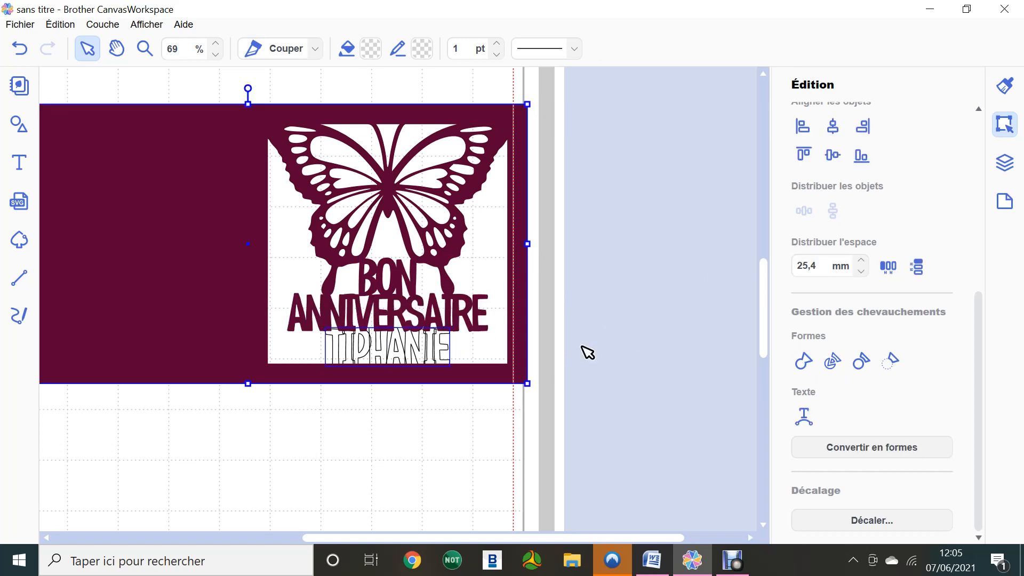
pyautogui.click(803, 364)
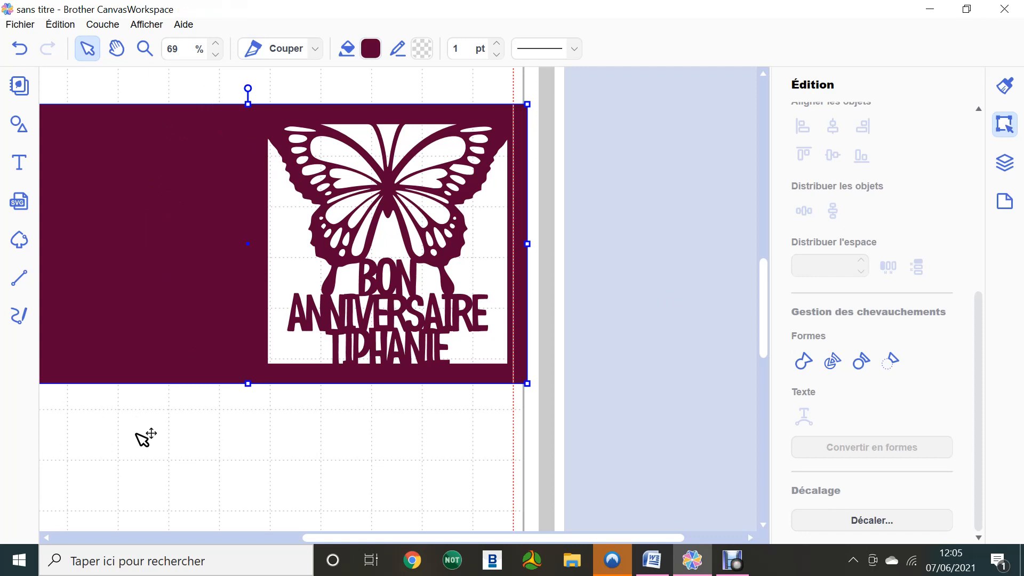
pyautogui.doubleClick(147, 308)
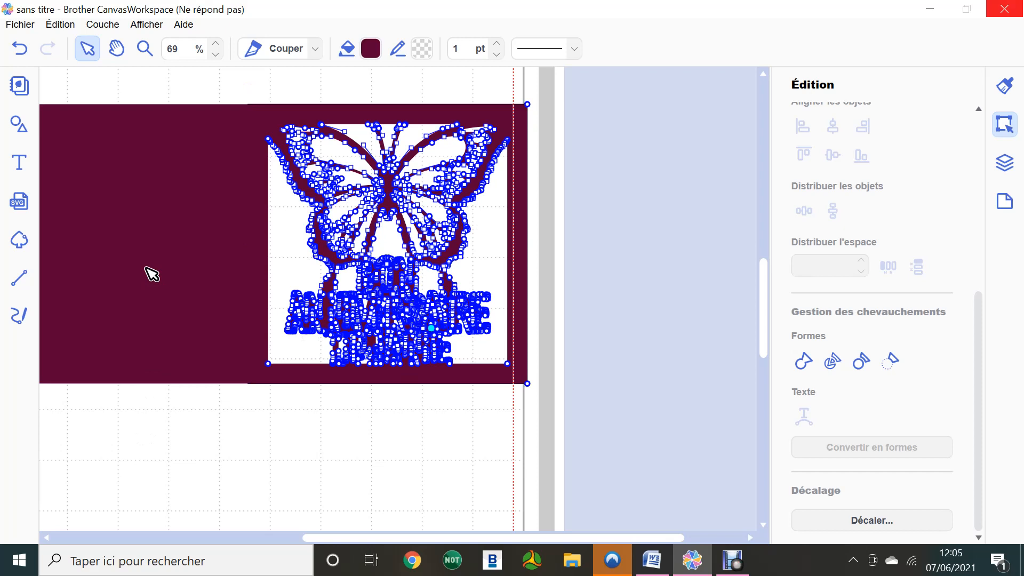
pyautogui.rightClick(146, 268)
pyautogui.click(188, 231)
pyautogui.click(353, 445)
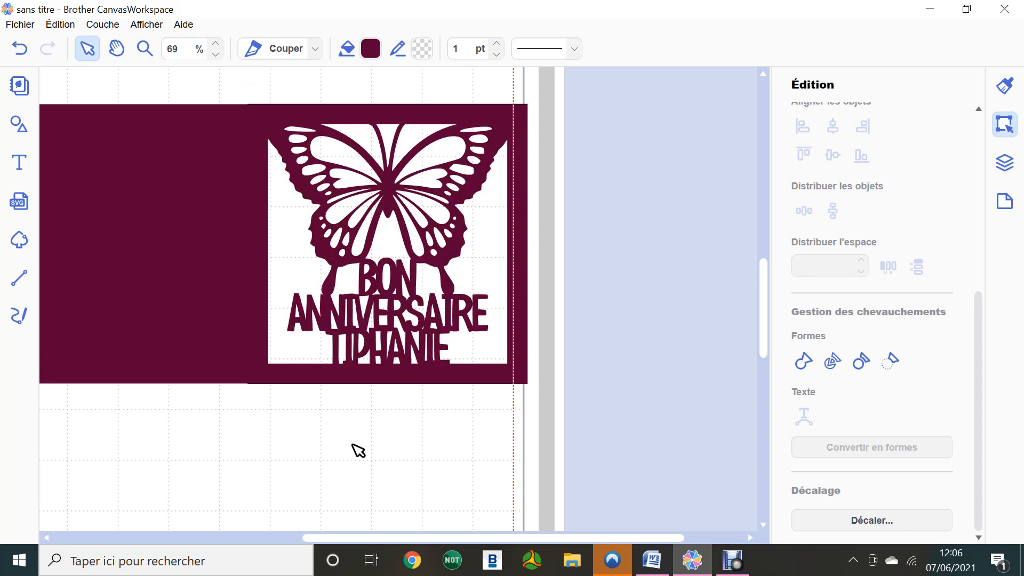
# Step: Send the welded plum card shape to the back, behind the outer square
pyautogui.click(151, 314)
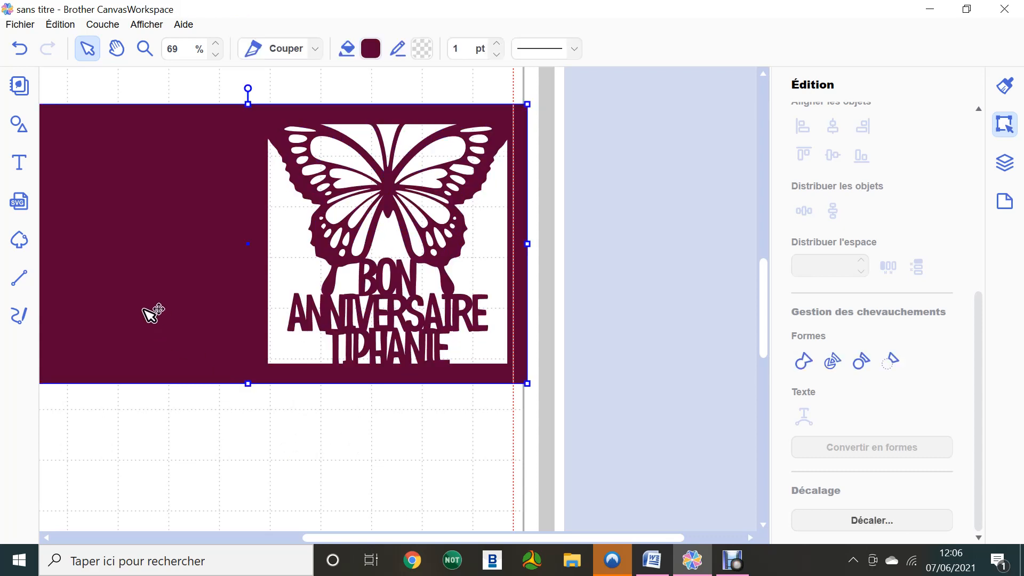
pyautogui.rightClick(143, 308)
pyautogui.moveTo(267, 494)
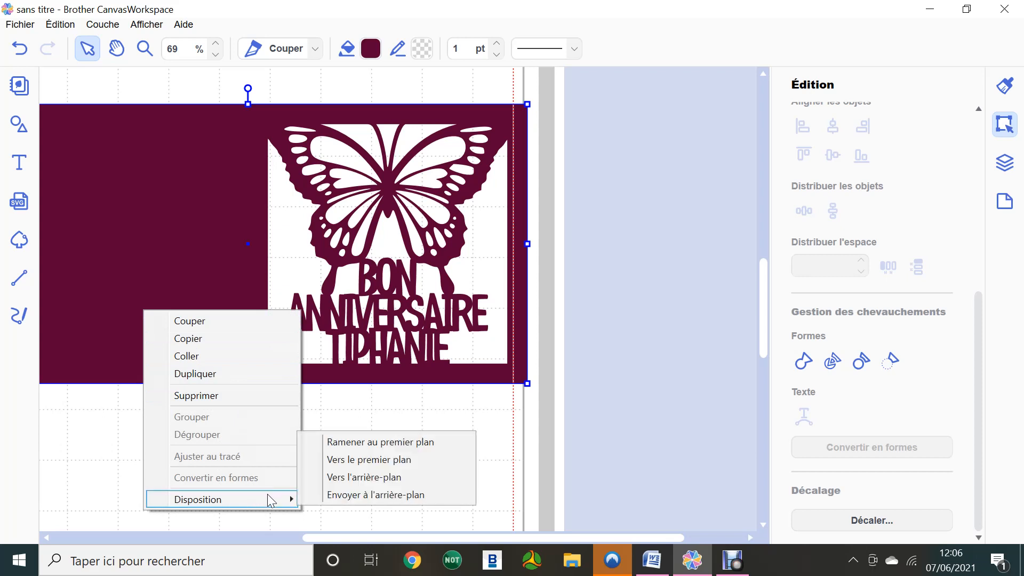
pyautogui.click(378, 494)
pyautogui.click(379, 474)
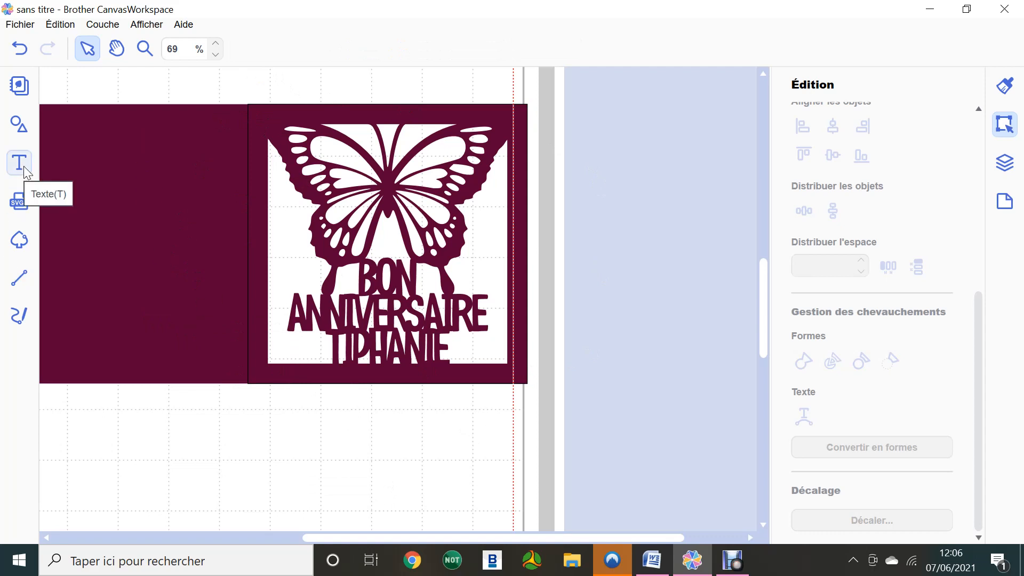
# Step: Draw a straight vertical fold line through the middle of the card, from its upper edge to its lower edge
pyautogui.click(19, 277)
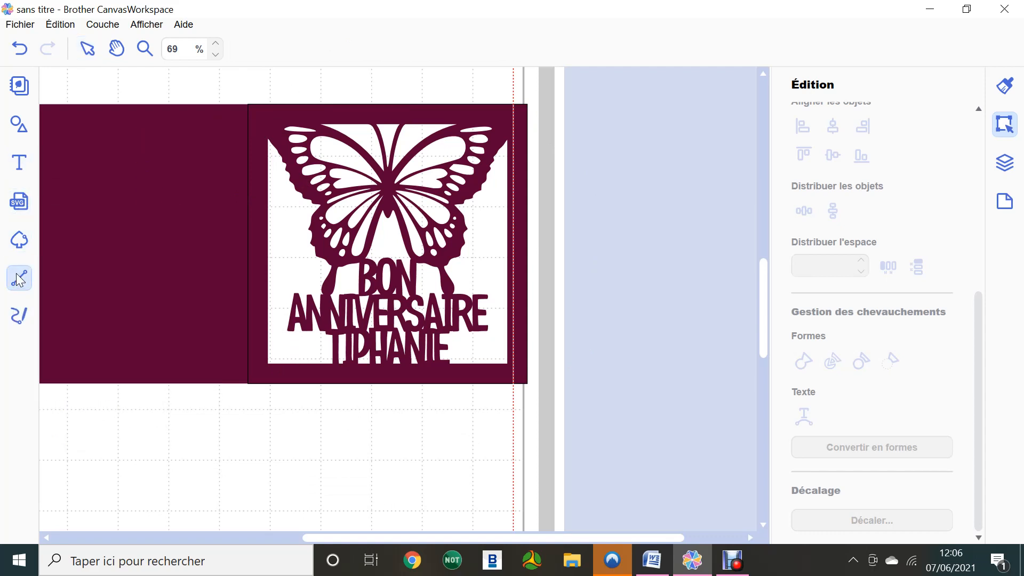
pyautogui.click(248, 103)
pyautogui.click(248, 383)
pyautogui.doubleClick(248, 384)
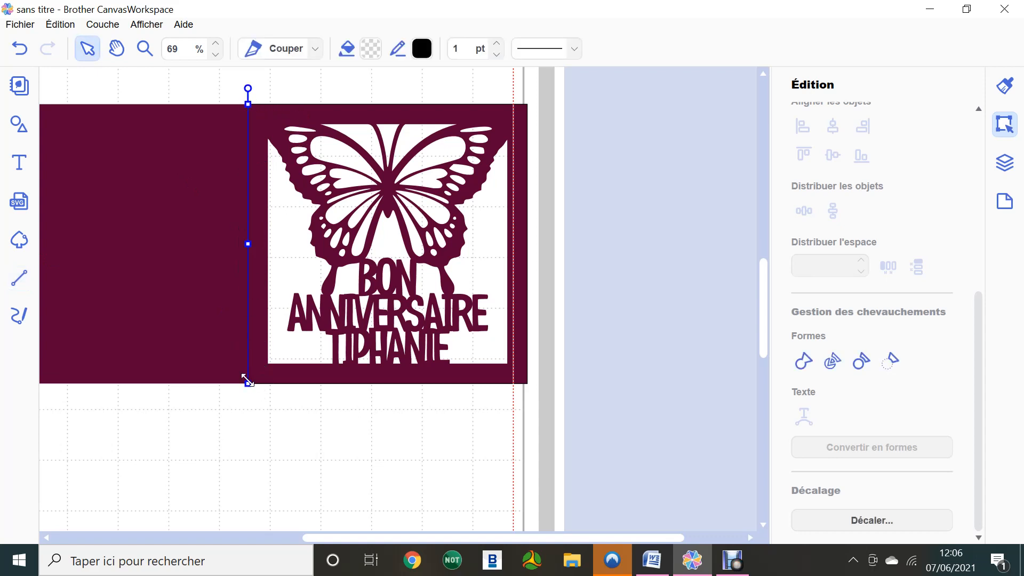
# Step: Give the fold line a dashed pattern with short, widely spaced dashes
pyautogui.click(1004, 86)
pyautogui.click(926, 341)
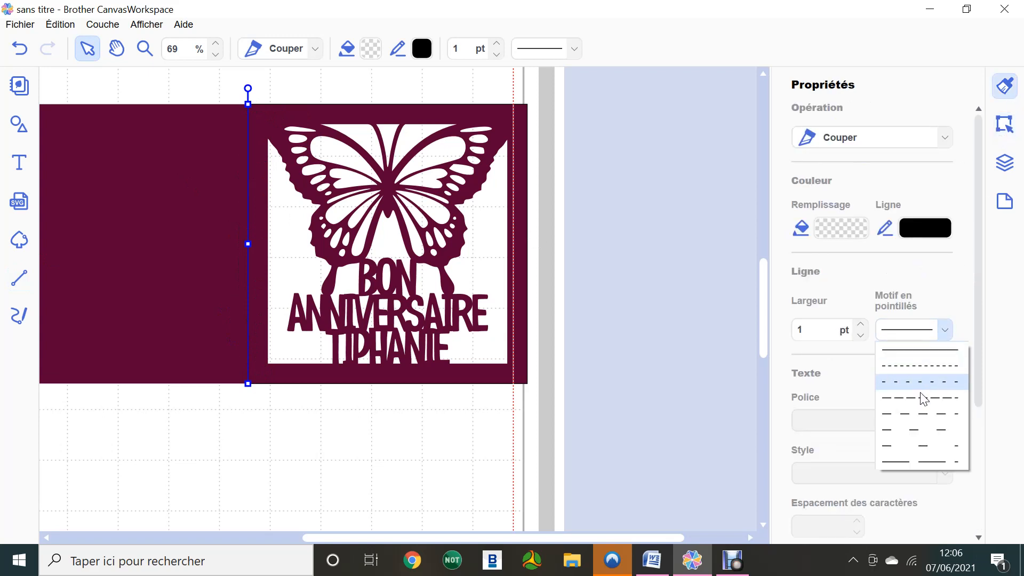
pyautogui.click(918, 430)
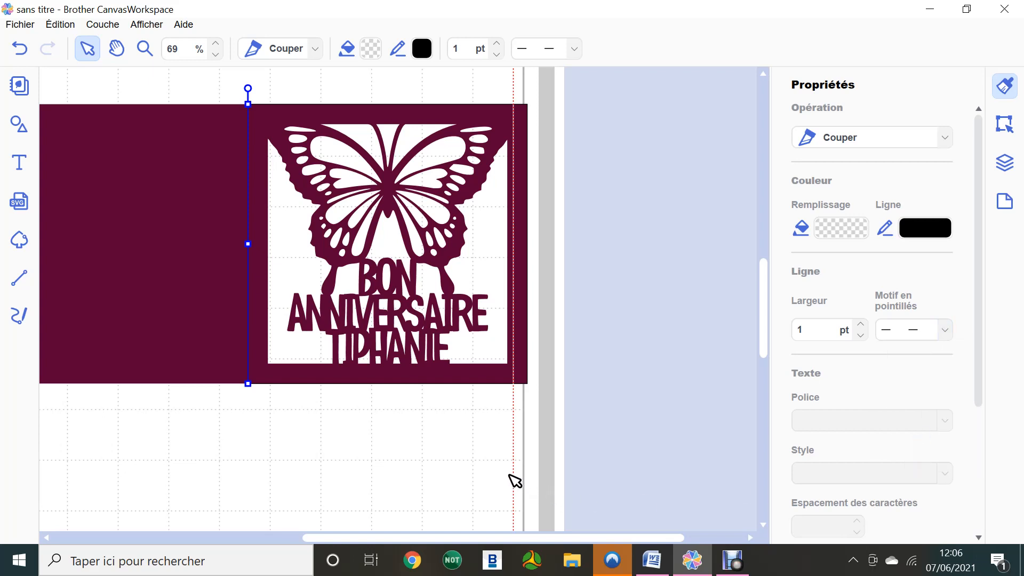
pyautogui.click(341, 467)
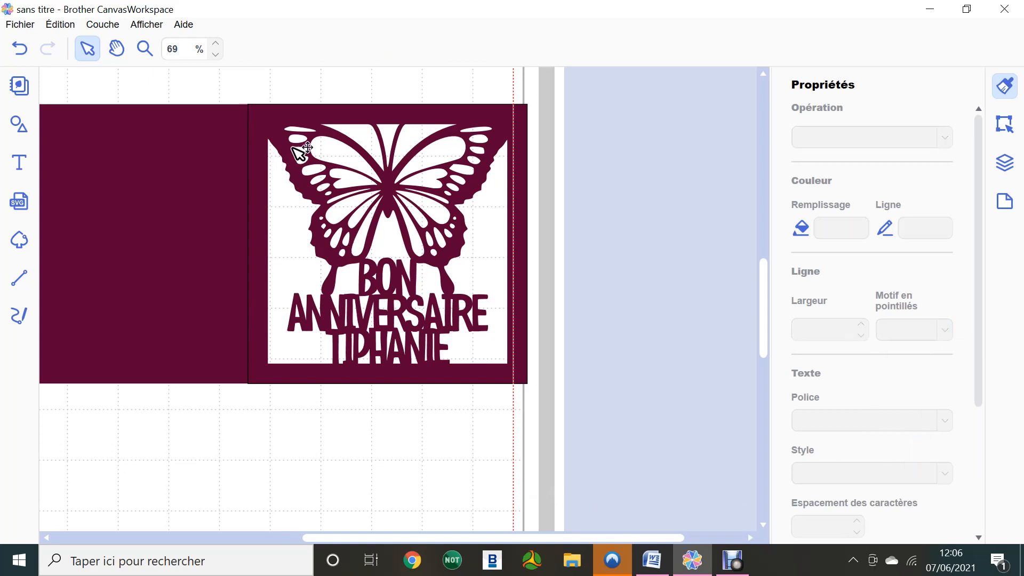
# Step: Delete the outer square outline and group the dashed fold line with the plum card shape
pyautogui.click(267, 114)
pyautogui.press('Escape')
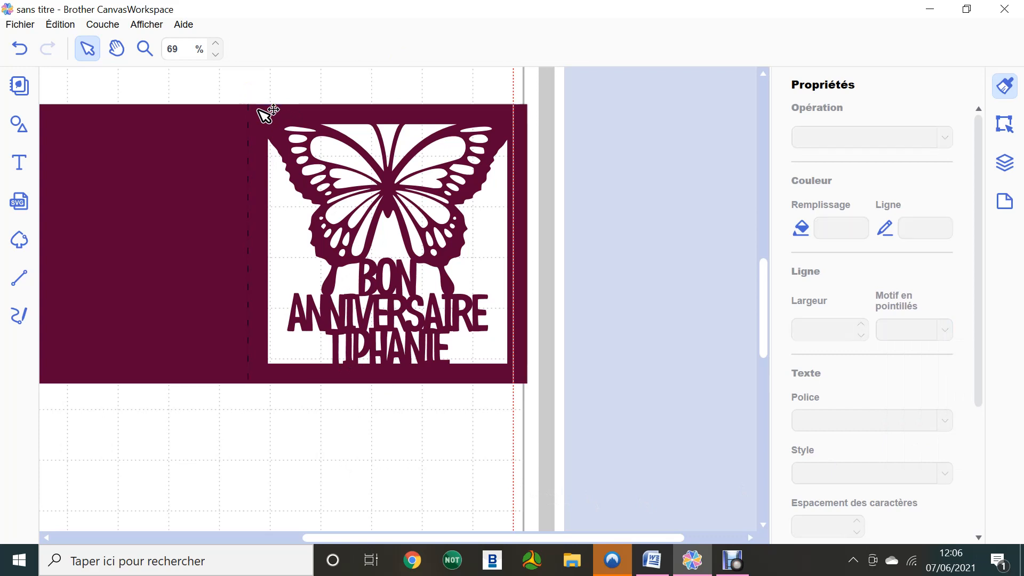
pyautogui.click(323, 207)
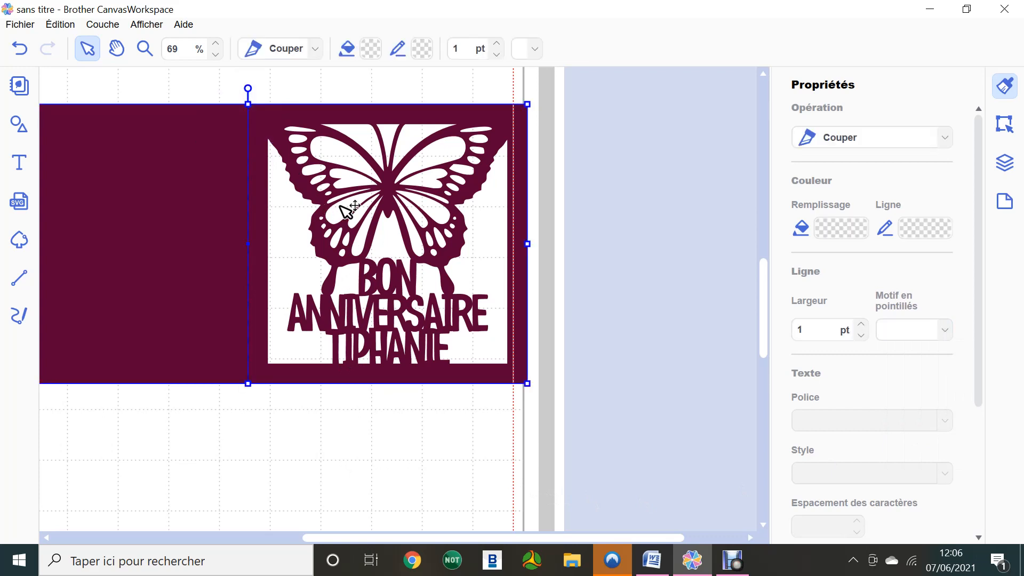
pyautogui.click(1005, 162)
pyautogui.click(791, 527)
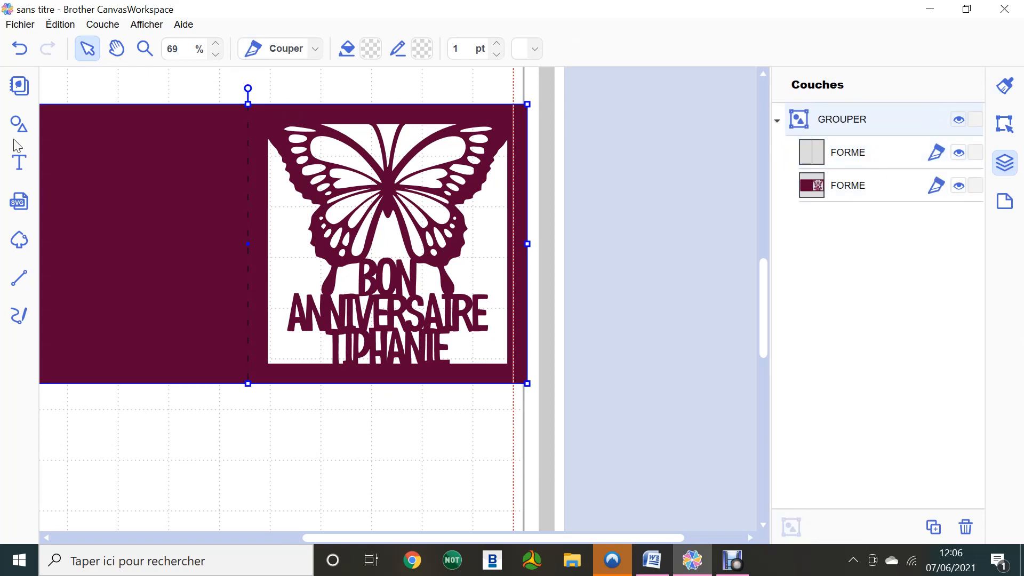
# Step: Bring the whole card into view at 60 % zoom and check the group's position and dimensions
pyautogui.click(216, 55)
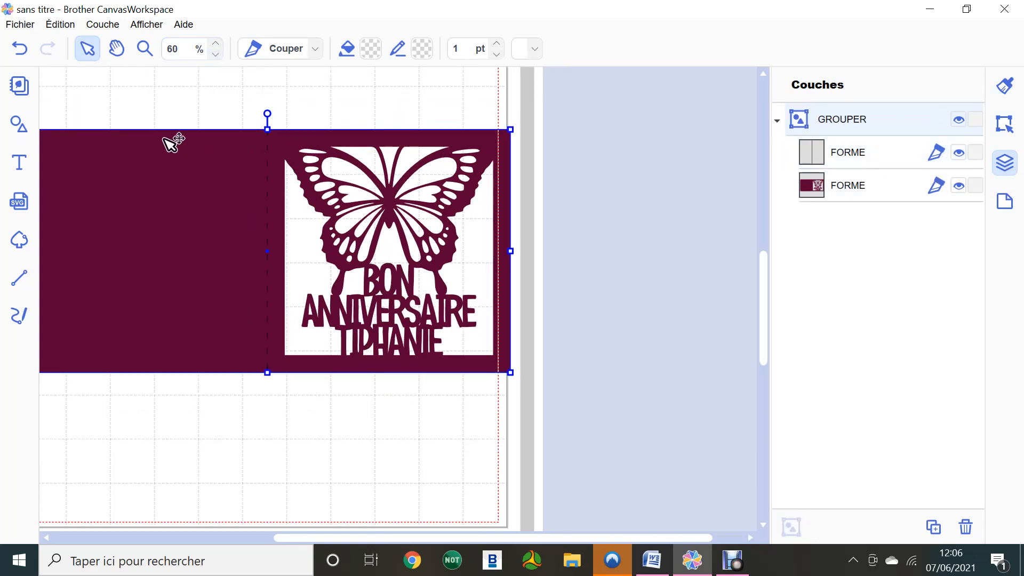
pyautogui.moveTo(434, 538); pyautogui.dragTo(369, 529)
pyautogui.click(415, 473)
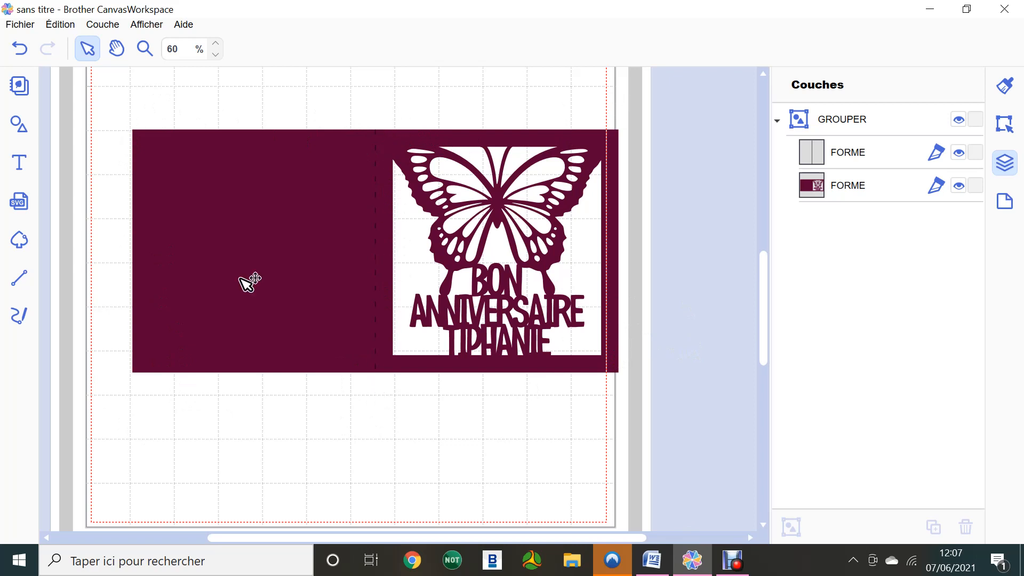
pyautogui.click(238, 221)
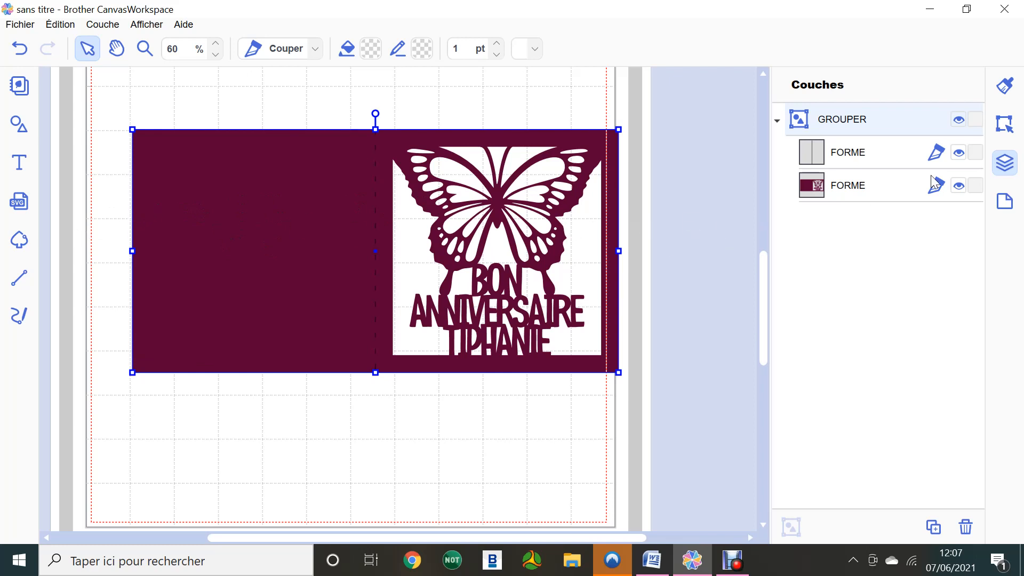
pyautogui.click(1011, 93)
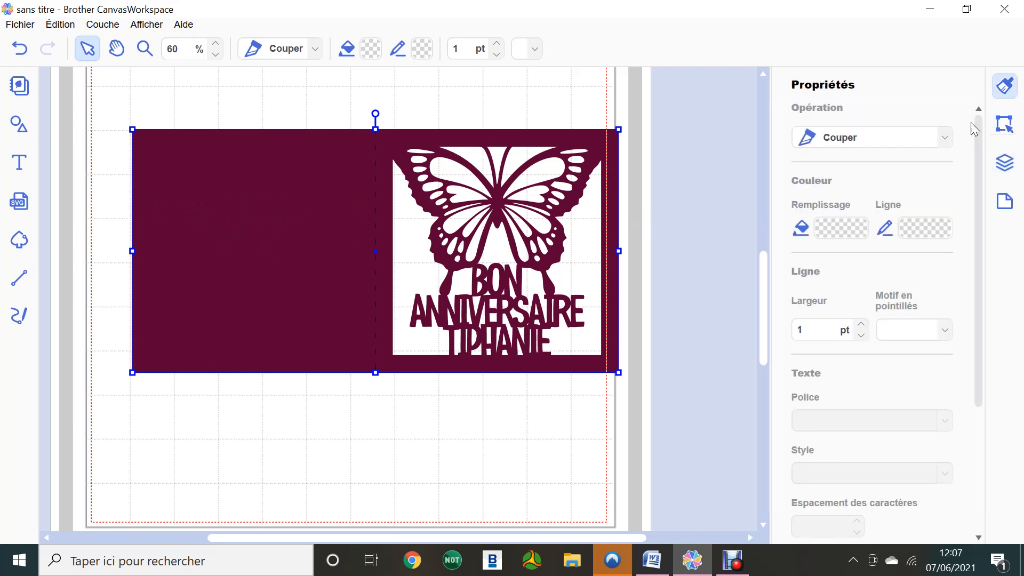
pyautogui.click(1012, 127)
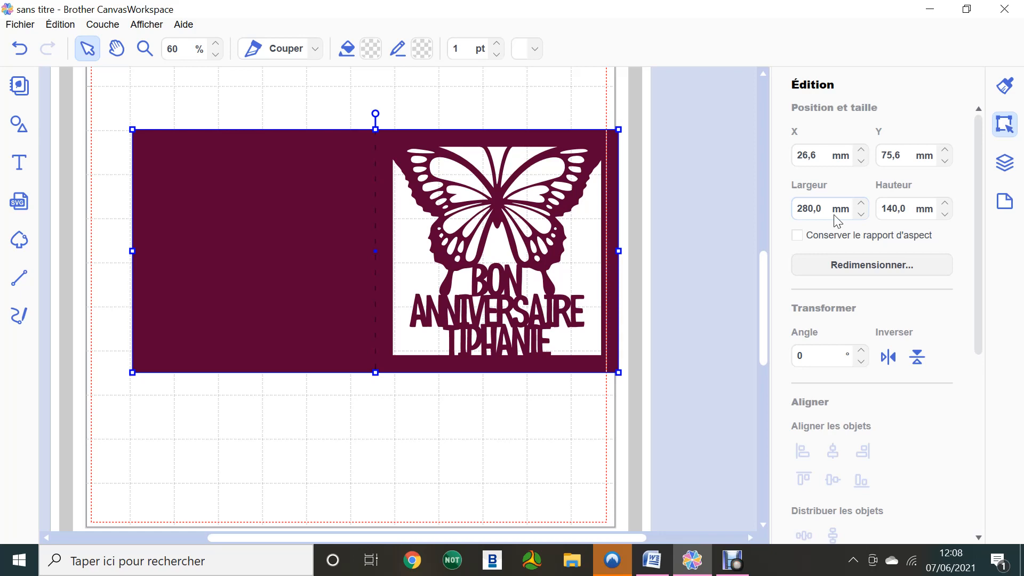
pyautogui.click(738, 571)
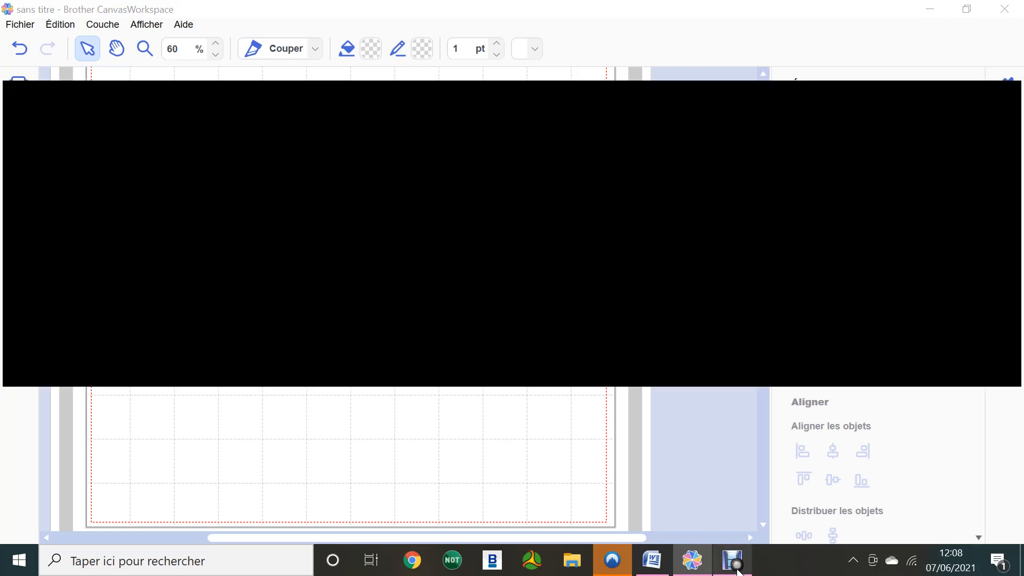